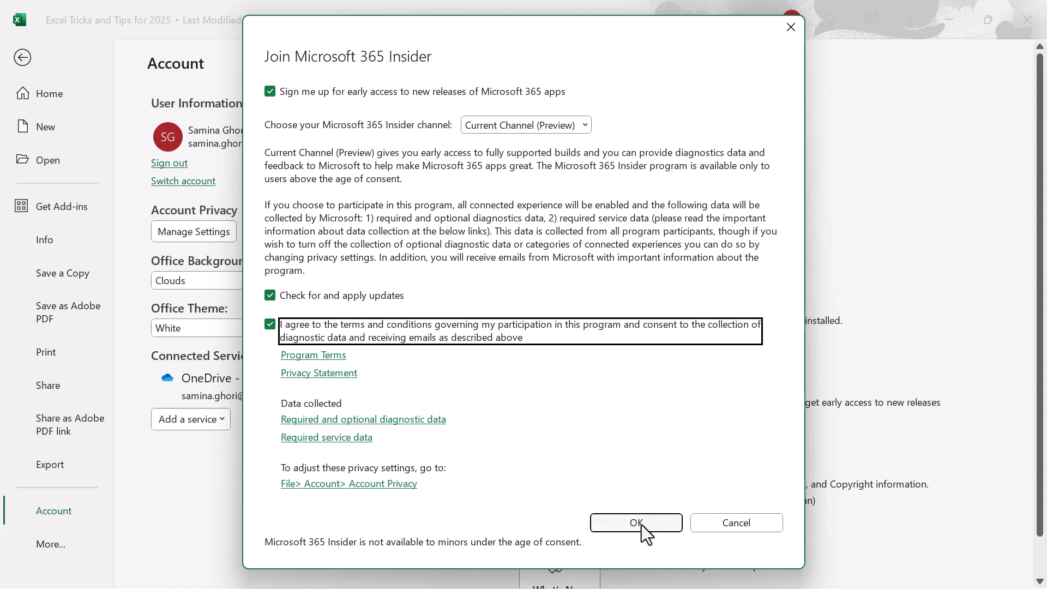
# Choose Beta Channel as the Microsoft 365 Insider channel, agree to the terms and conditions, and confirm the sign-up.
pyautogui.click(641, 524)
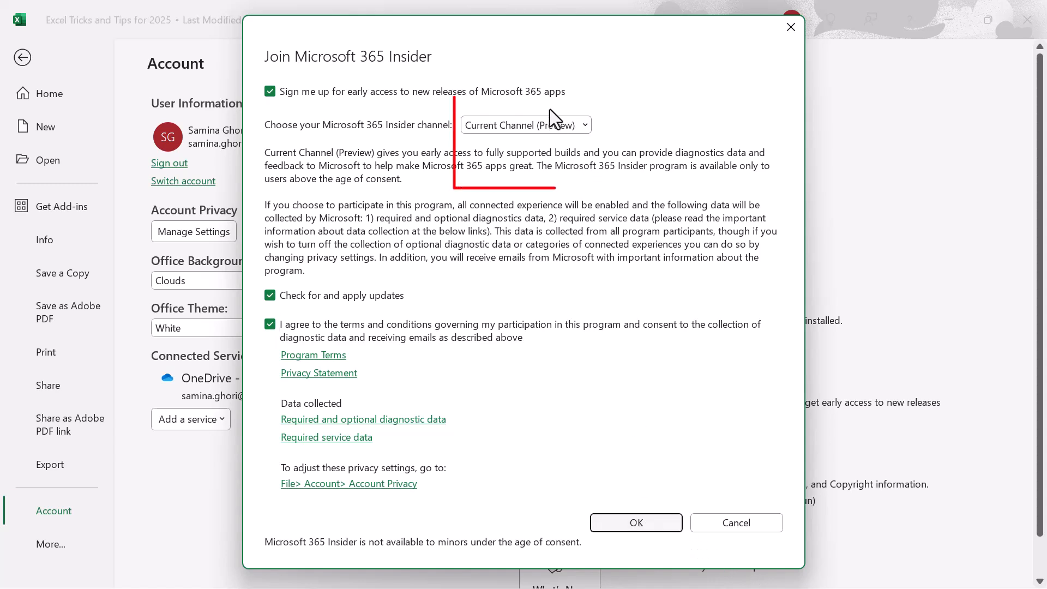
pyautogui.click(549, 123)
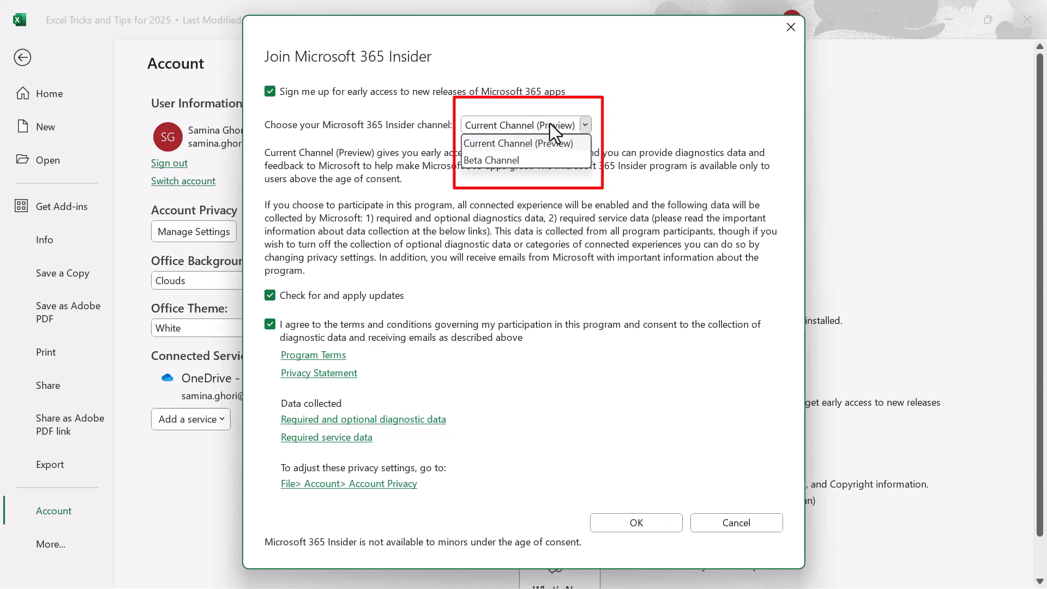
pyautogui.click(502, 160)
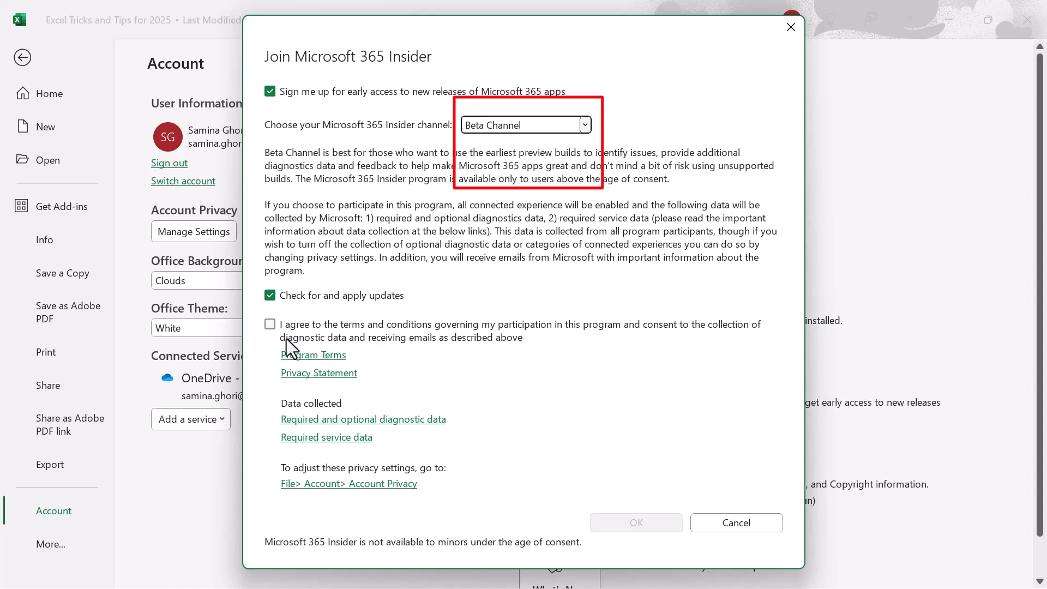
pyautogui.click(271, 325)
pyautogui.click(636, 523)
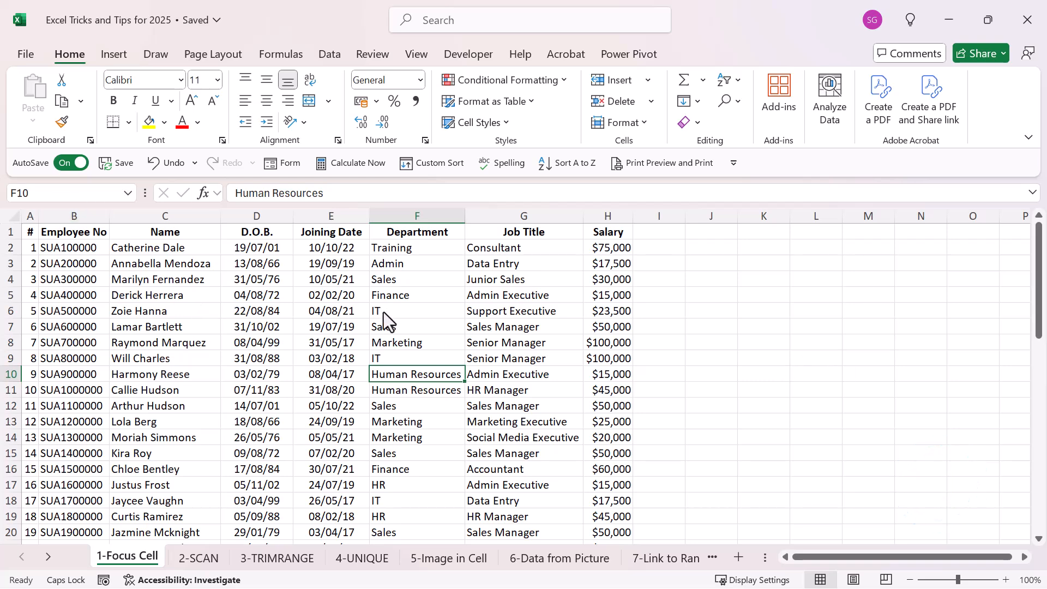
# Turn on Focus Cell highlighting with cell F6 selected on the 1-Focus Cell sheet.
pyautogui.click(384, 312)
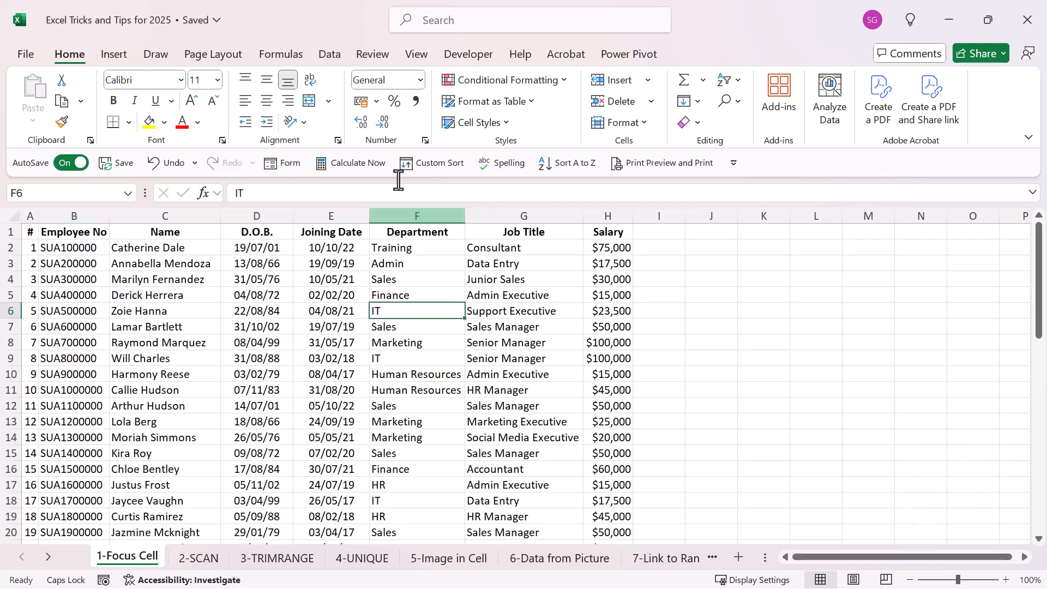
pyautogui.click(414, 54)
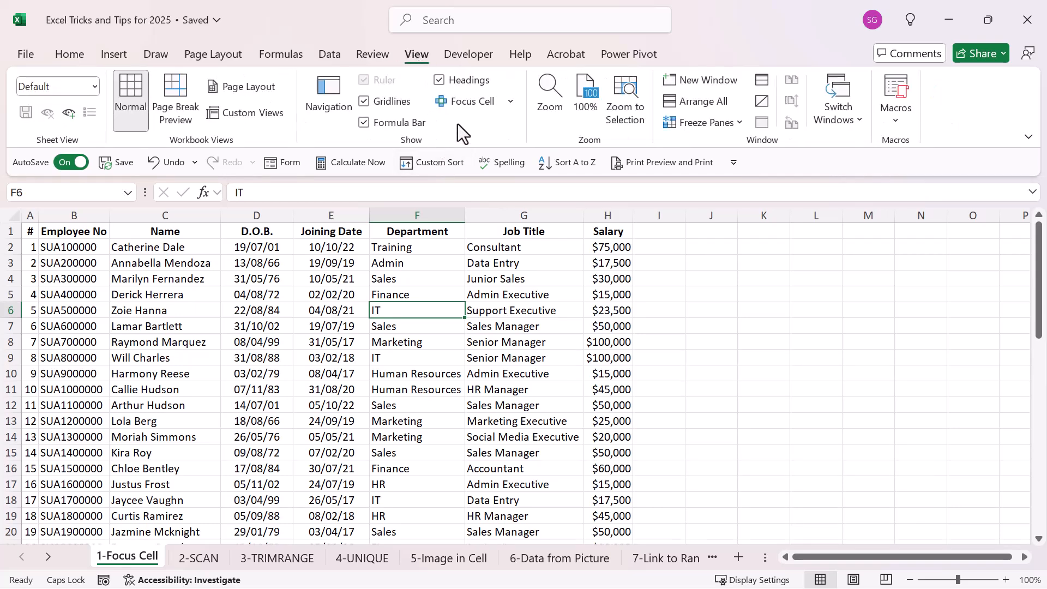
pyautogui.click(474, 103)
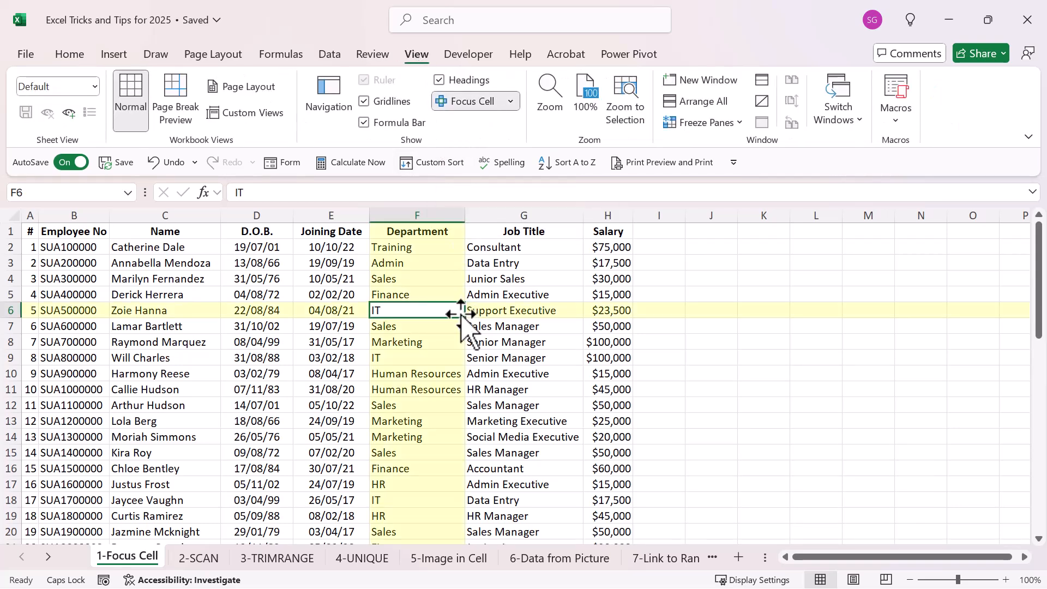
# Select several cells across the employee table, ending on F4, to examine the row and column highlighting.
pyautogui.click(396, 264)
pyautogui.click(242, 343)
pyautogui.click(137, 294)
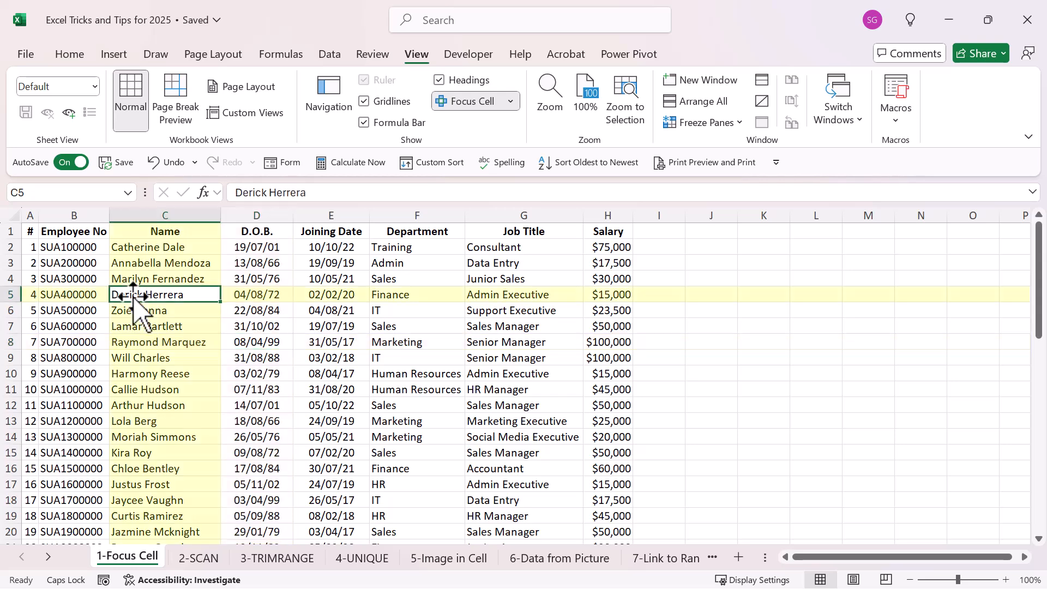
pyautogui.click(457, 297)
pyautogui.click(545, 422)
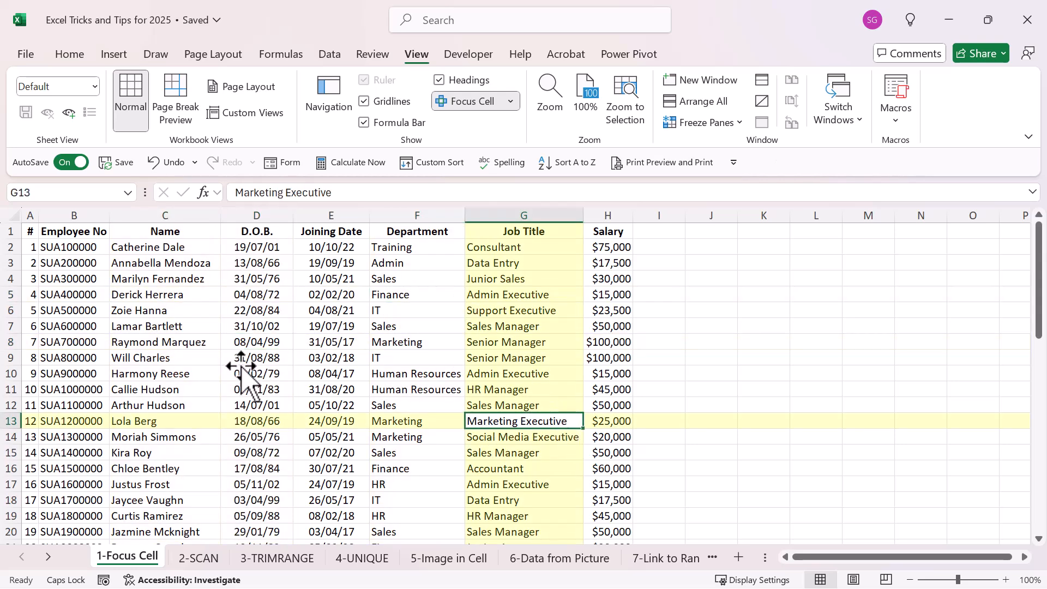
pyautogui.click(256, 342)
pyautogui.click(393, 279)
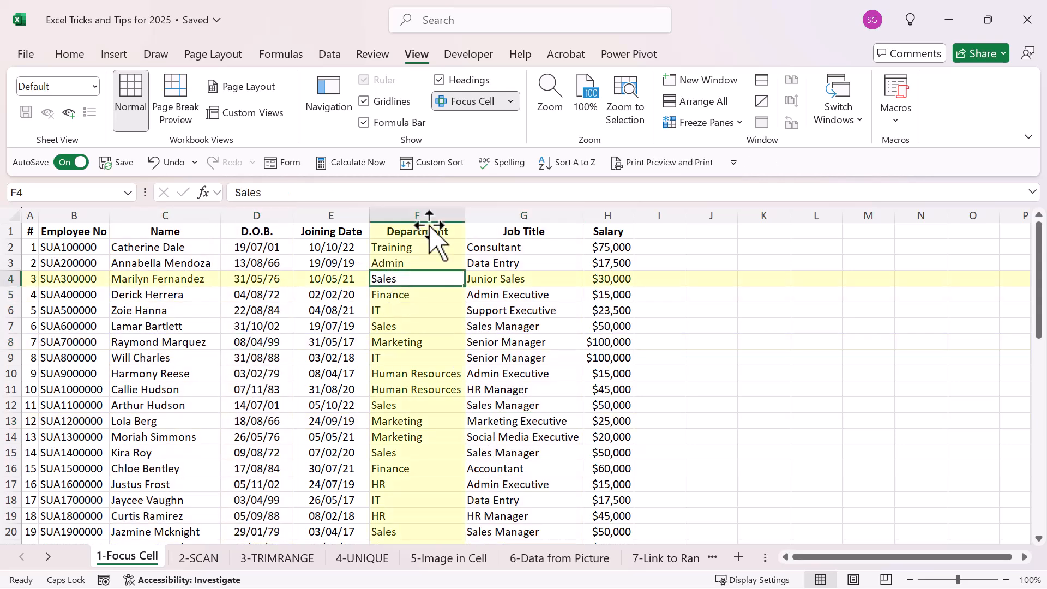
# Change the Focus Cell color to green and check it by selecting cells E8, C7 and F3.
pyautogui.click(508, 106)
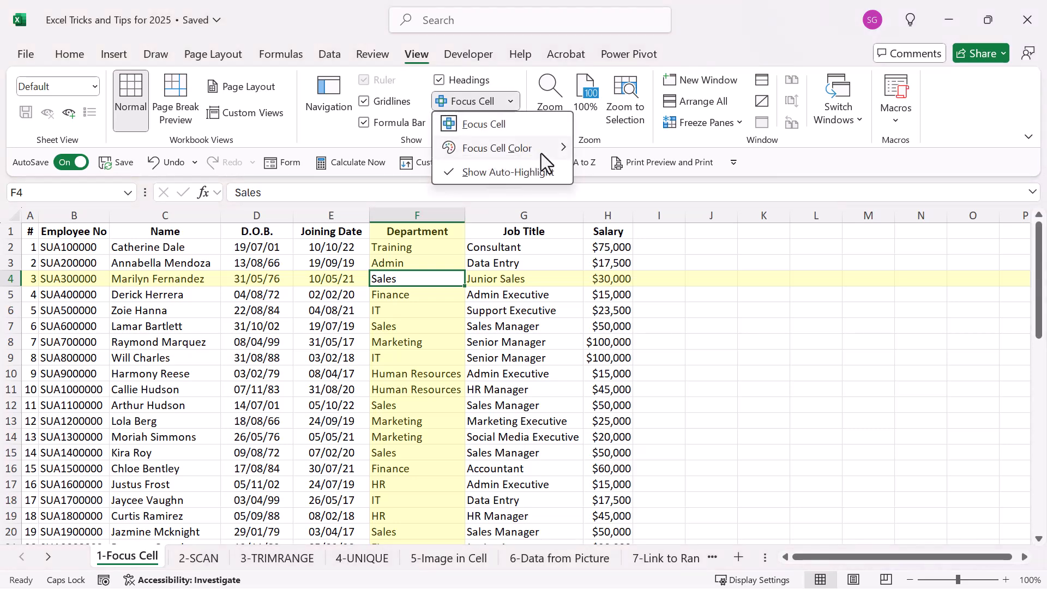
pyautogui.moveTo(541, 153)
pyautogui.click(699, 206)
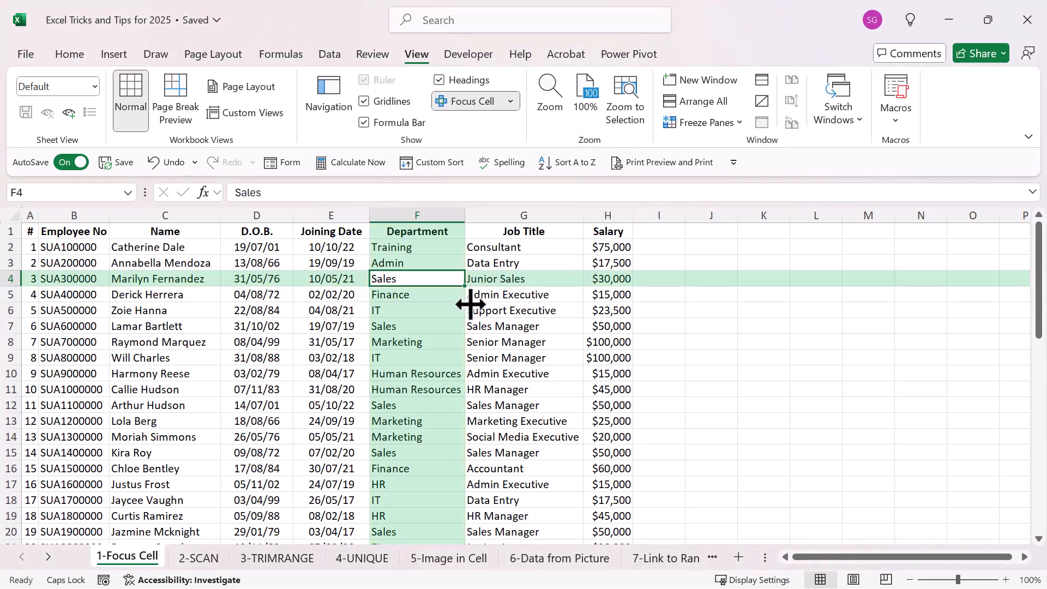
pyautogui.click(333, 342)
pyautogui.click(214, 332)
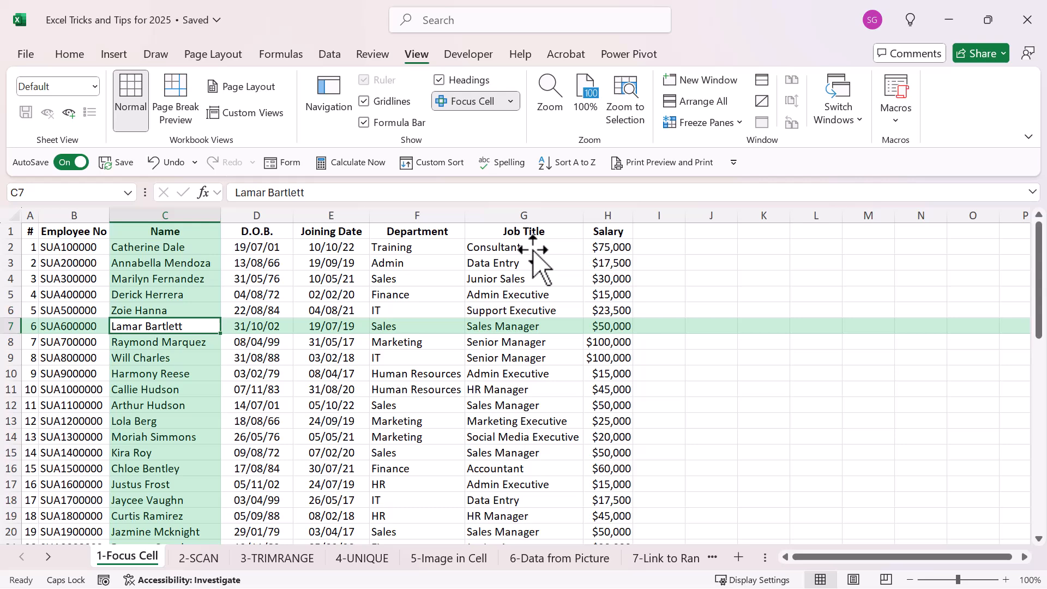
pyautogui.click(431, 263)
# Toggle the Show Auto-Highlight option of Focus Cell and select several Department cells, ending on F2.
pyautogui.click(508, 102)
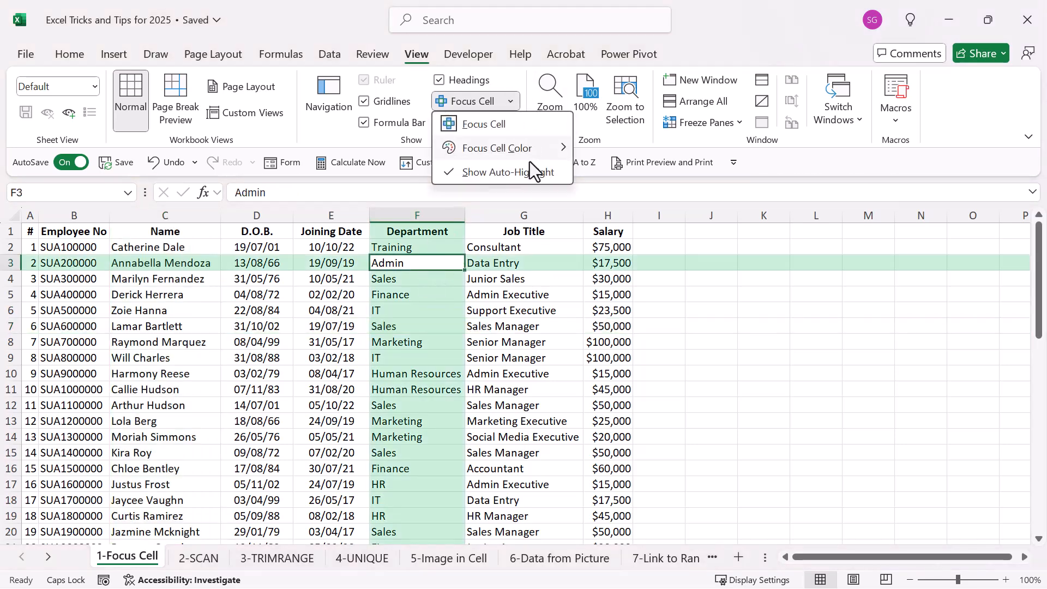
pyautogui.click(459, 171)
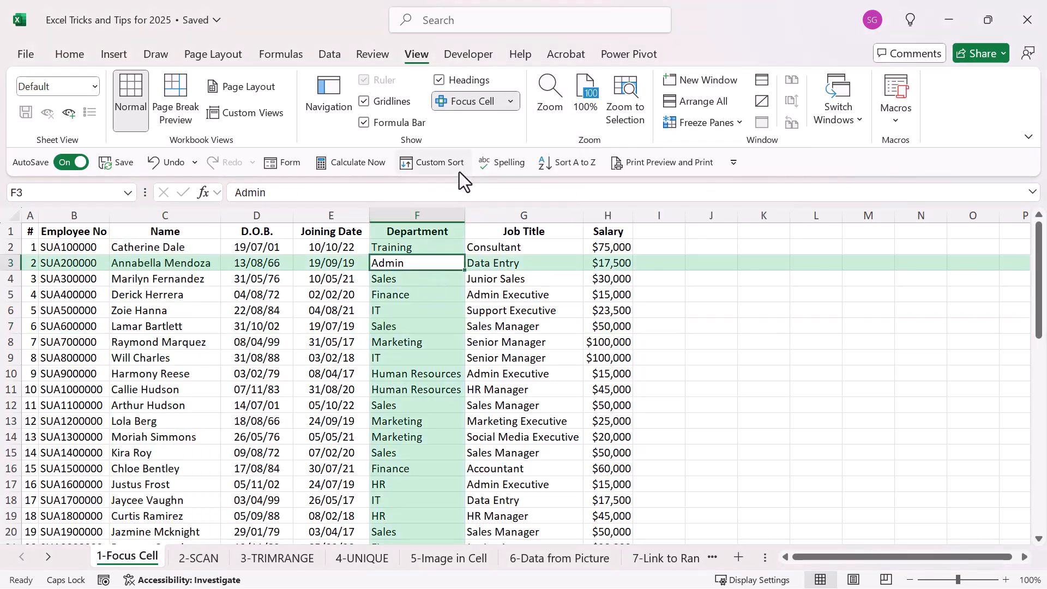
pyautogui.click(433, 326)
pyautogui.click(451, 410)
pyautogui.click(415, 249)
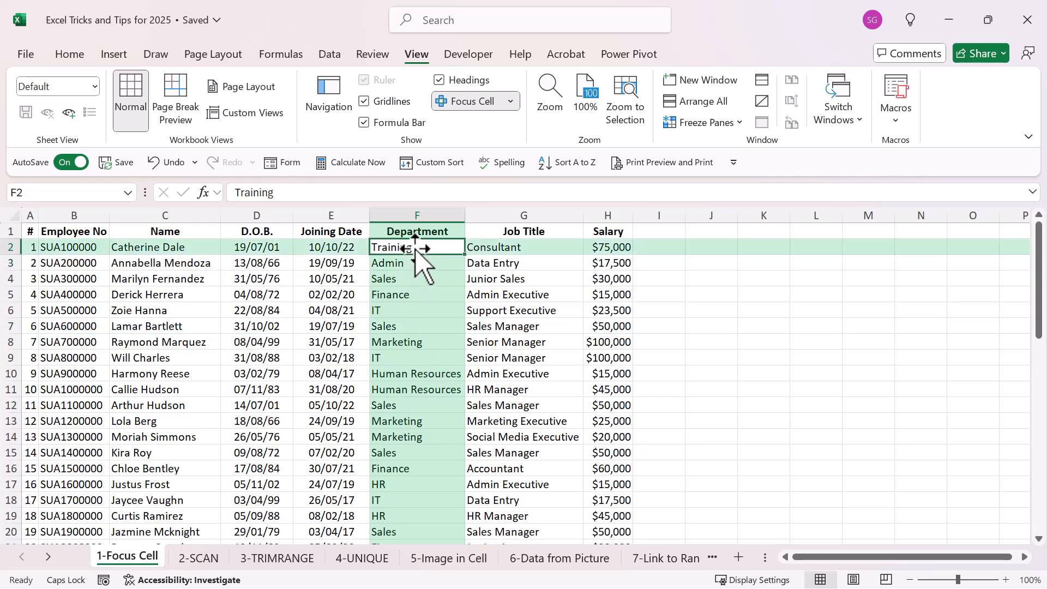
# Search for IT with Find and Replace and step through several matches, keeping the table visible beside the dialog.
pyautogui.hotkey('ctrl', 'h')
pyautogui.moveTo(427, 265); pyautogui.dragTo(676, 198)
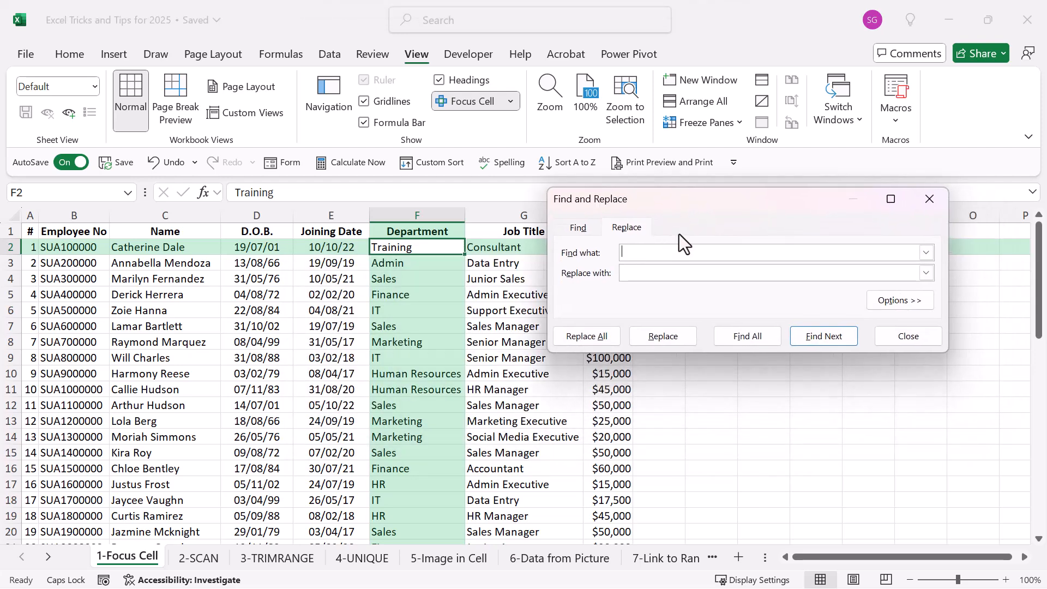
pyautogui.write('it')
pyautogui.press('BackSpace')
pyautogui.press('BackSpace')
pyautogui.write('IT')
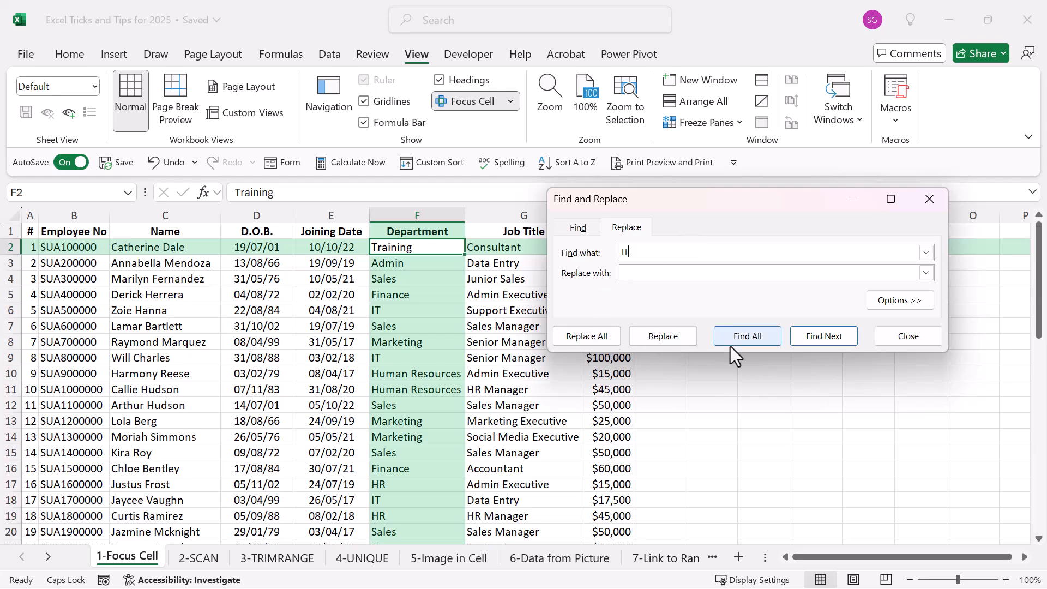
pyautogui.click(803, 339)
pyautogui.click(803, 339)
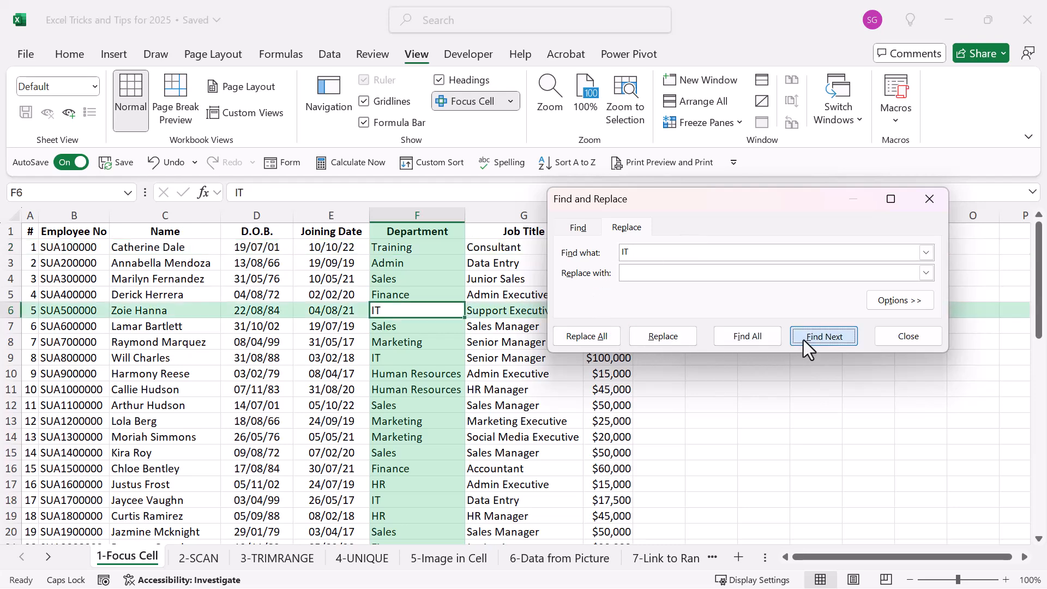
pyautogui.click(808, 339)
pyautogui.click(808, 338)
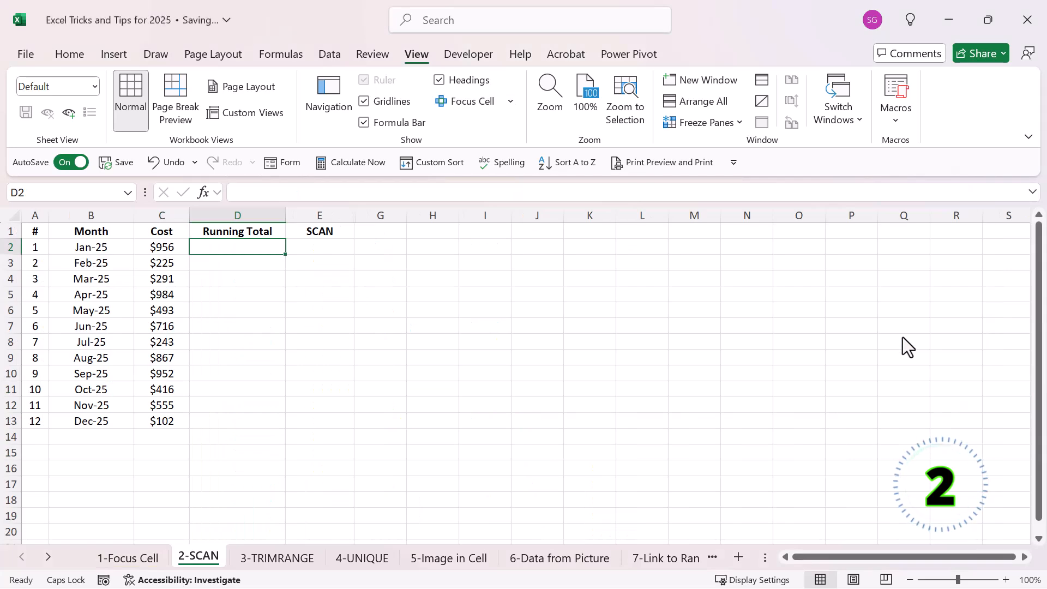
# Enter =SUM($C$2:C3) in cell D2 and fill it down the Running Total column.
pyautogui.write('=SU')
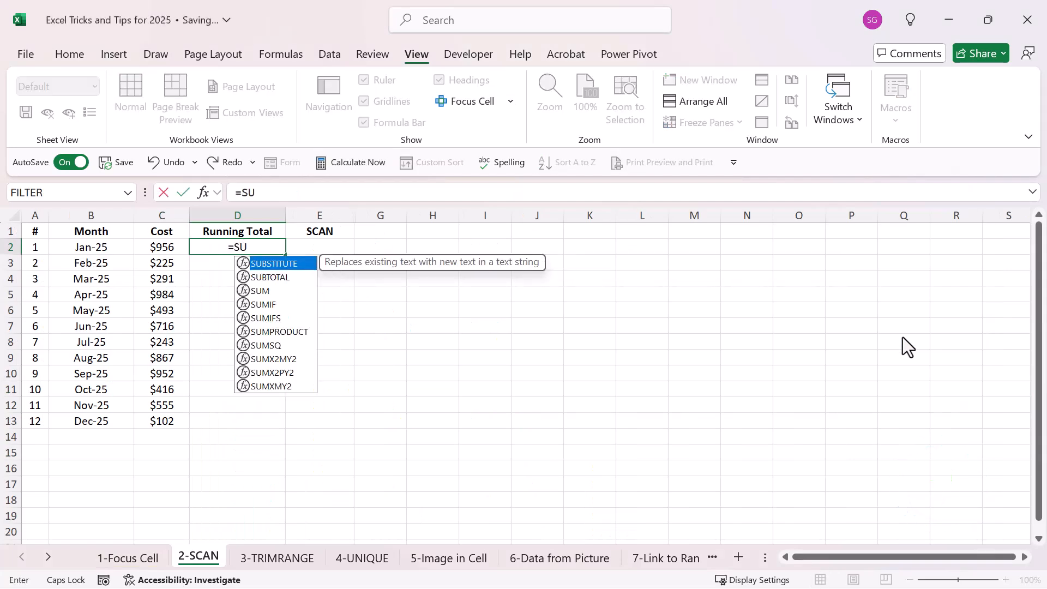
pyautogui.write('M(')
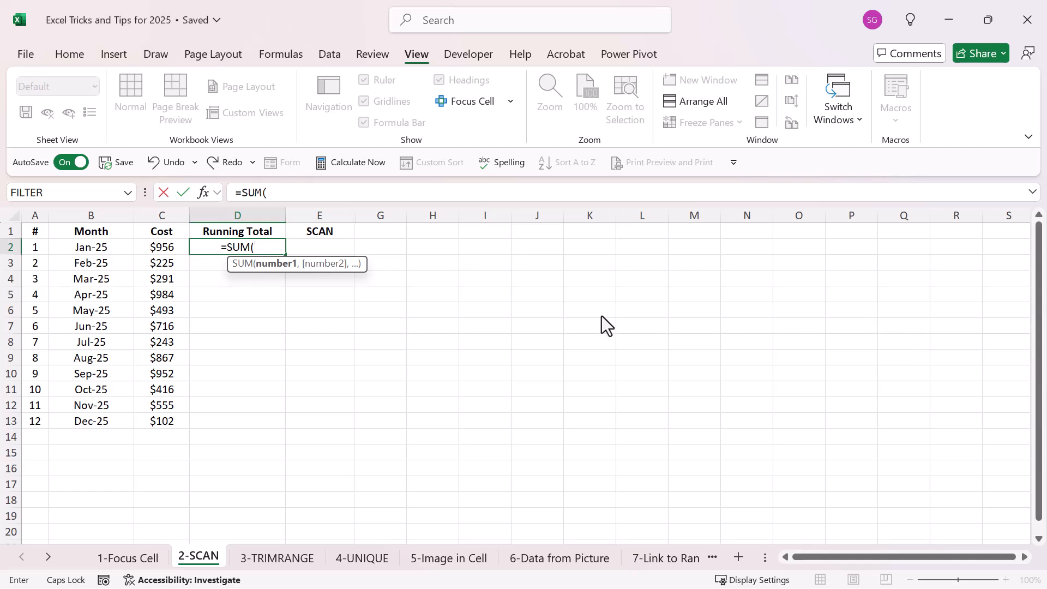
pyautogui.click(162, 248)
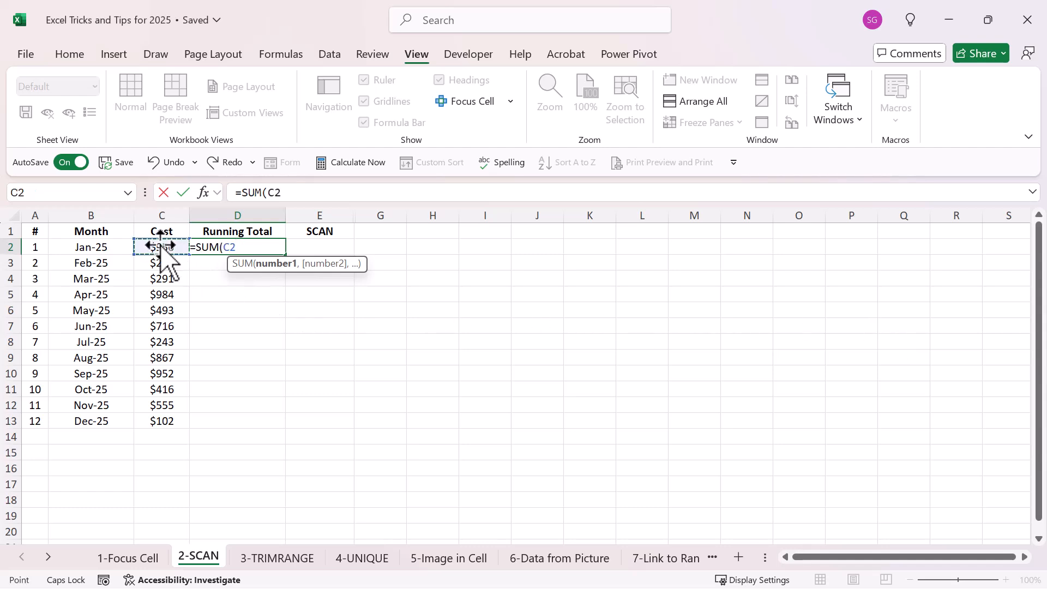
pyautogui.press('F8')
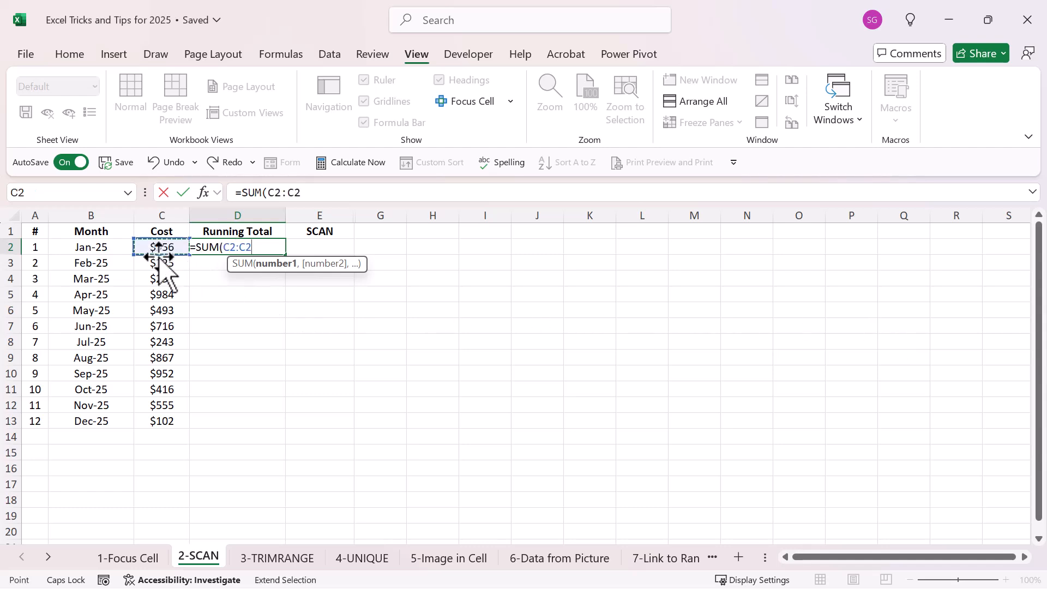
pyautogui.click(158, 264)
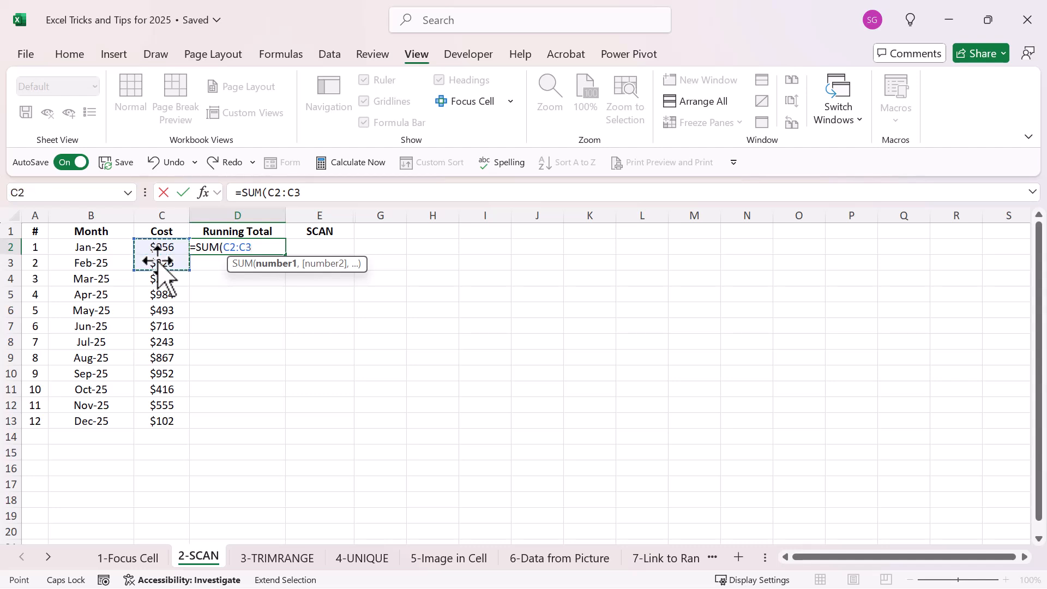
pyautogui.doubleClick(230, 247)
pyautogui.press('F4')
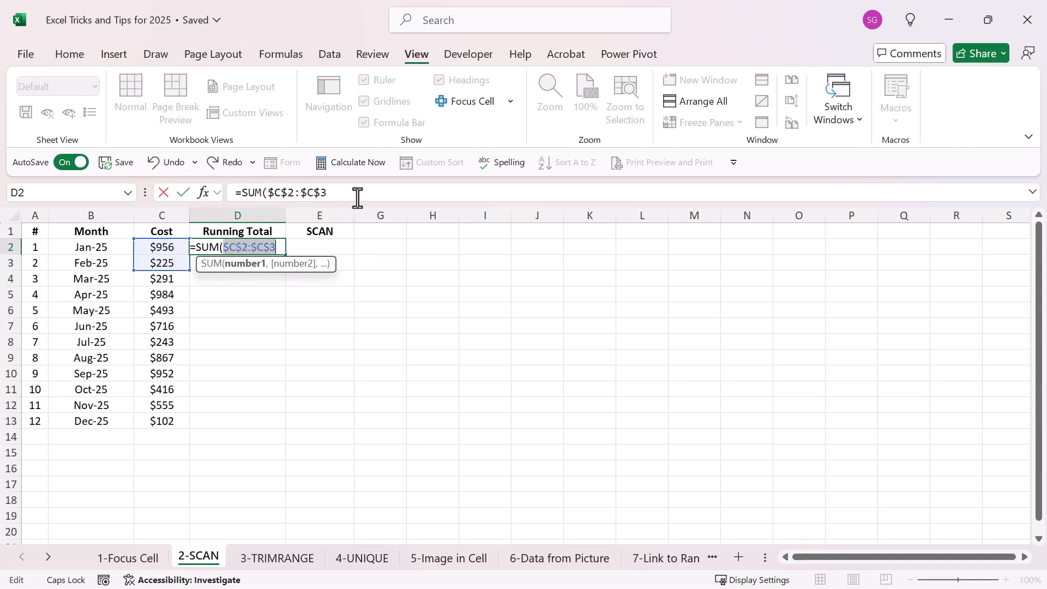
pyautogui.click(335, 192)
pyautogui.press('F4')
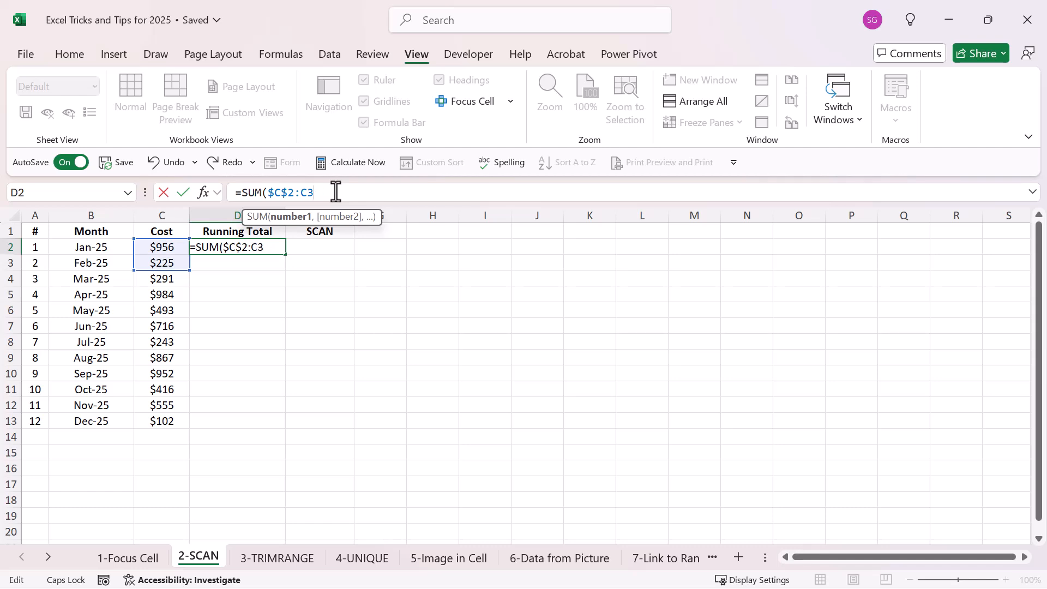
pyautogui.press('Return')
pyautogui.click(233, 247)
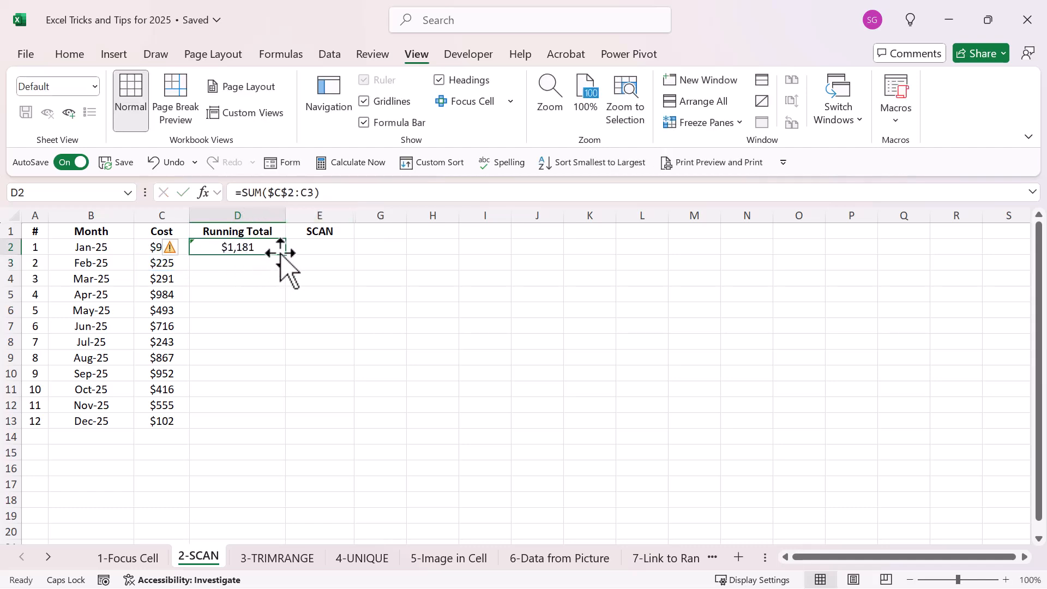
pyautogui.doubleClick(288, 259)
# Change the D2 formula to =SUM($C$2:C2) and fill it down the Running Total column through row 13.
pyautogui.click(272, 247)
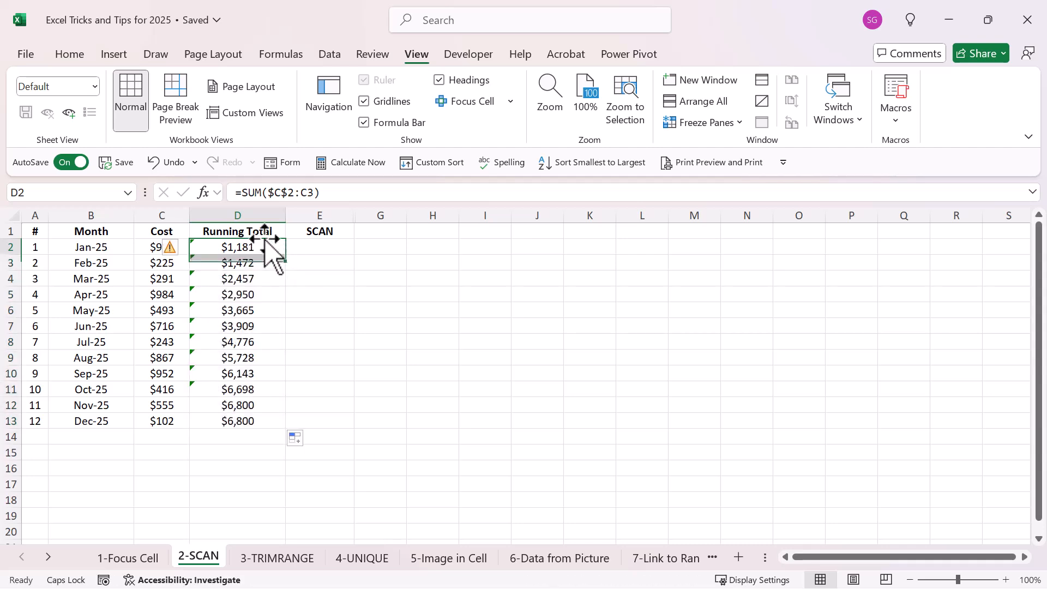
pyautogui.click(313, 192)
pyautogui.press('BackSpace')
pyautogui.write('2')
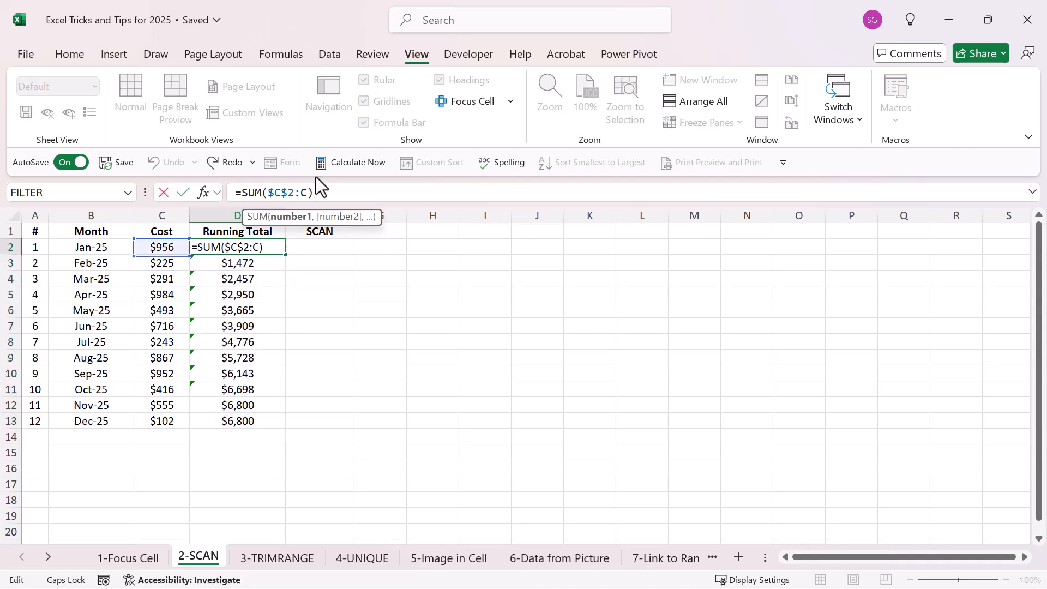
pyautogui.press('Return')
pyautogui.click(272, 248)
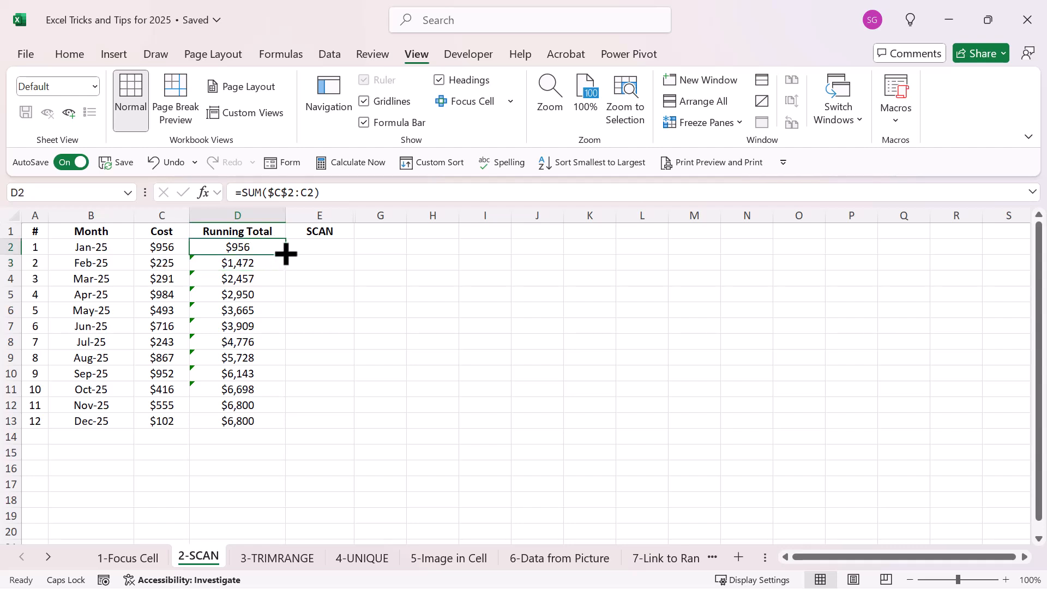
pyautogui.doubleClick(286, 255)
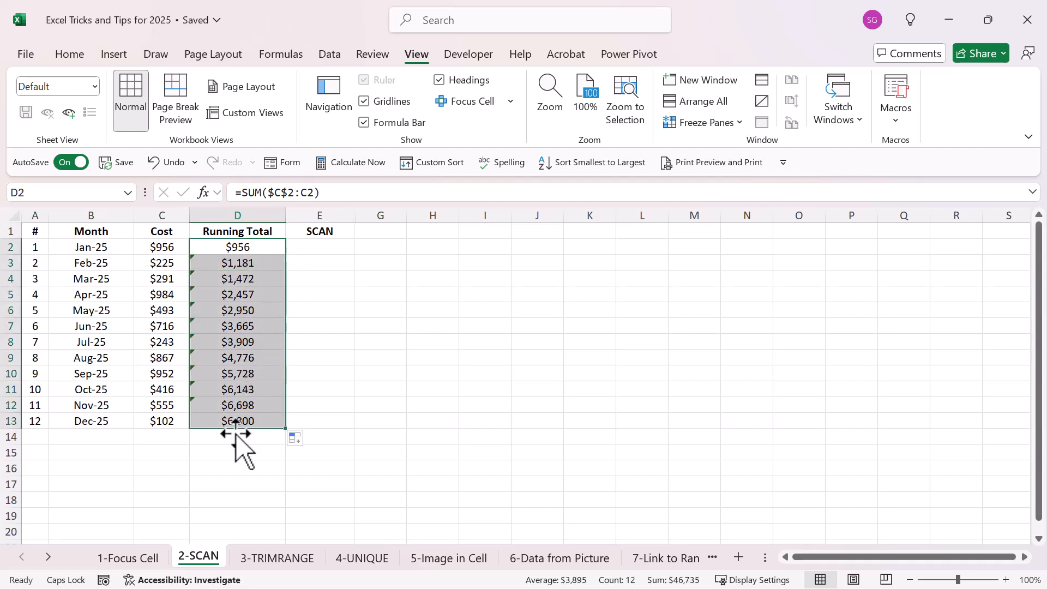
# Enter 150 in cell C14 below the Cost values, and undo the entry.
pyautogui.click(172, 435)
pyautogui.write('150')
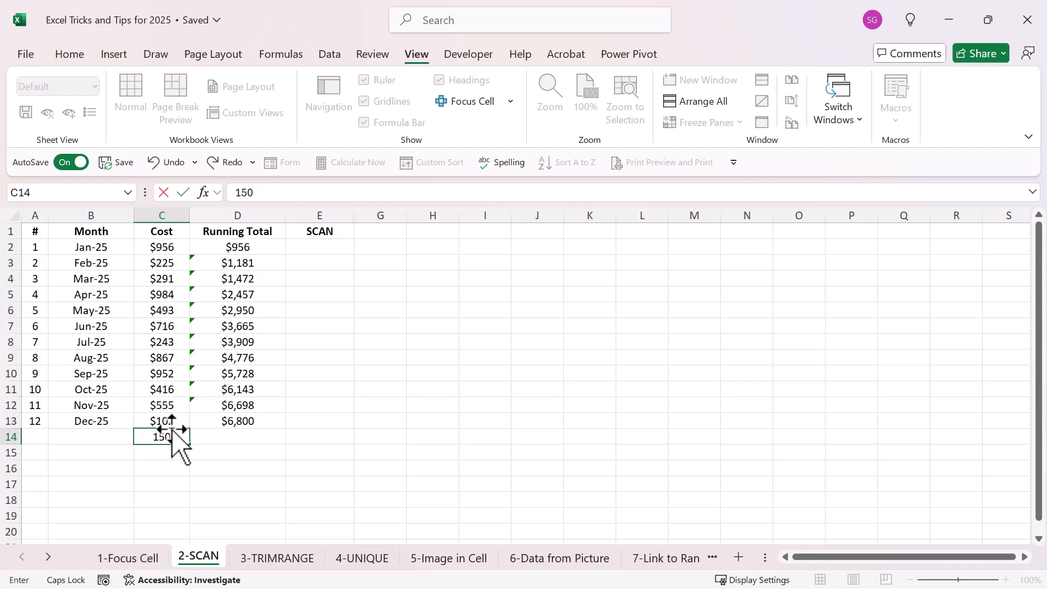
pyautogui.press('Return')
pyautogui.hotkey('ctrl', 'z')
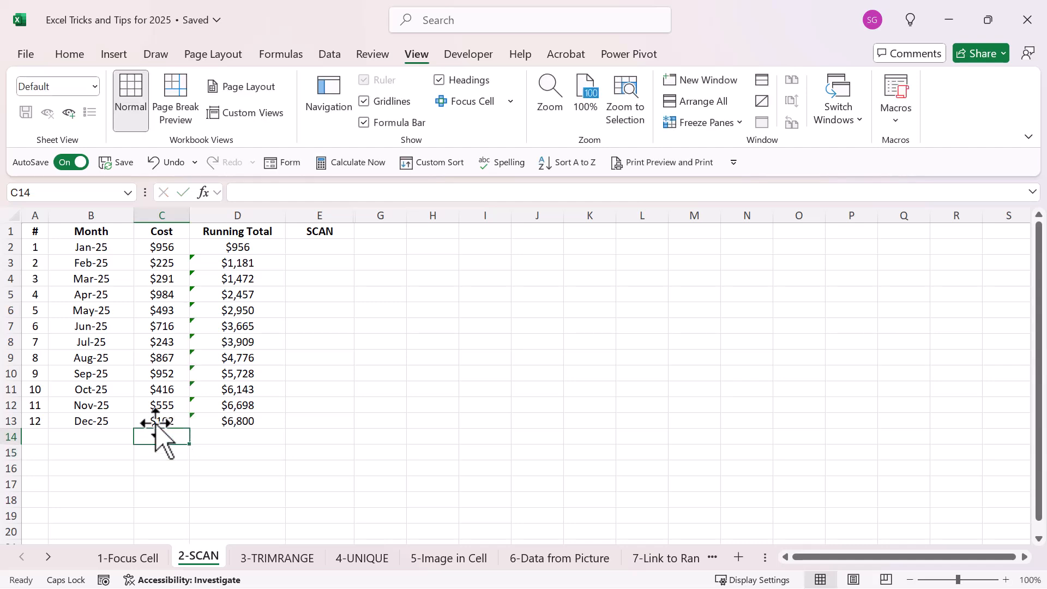
# Enter =SCAN(0,C2:C21,SUM) in cell E2 of the SCAN column.
pyautogui.click(322, 249)
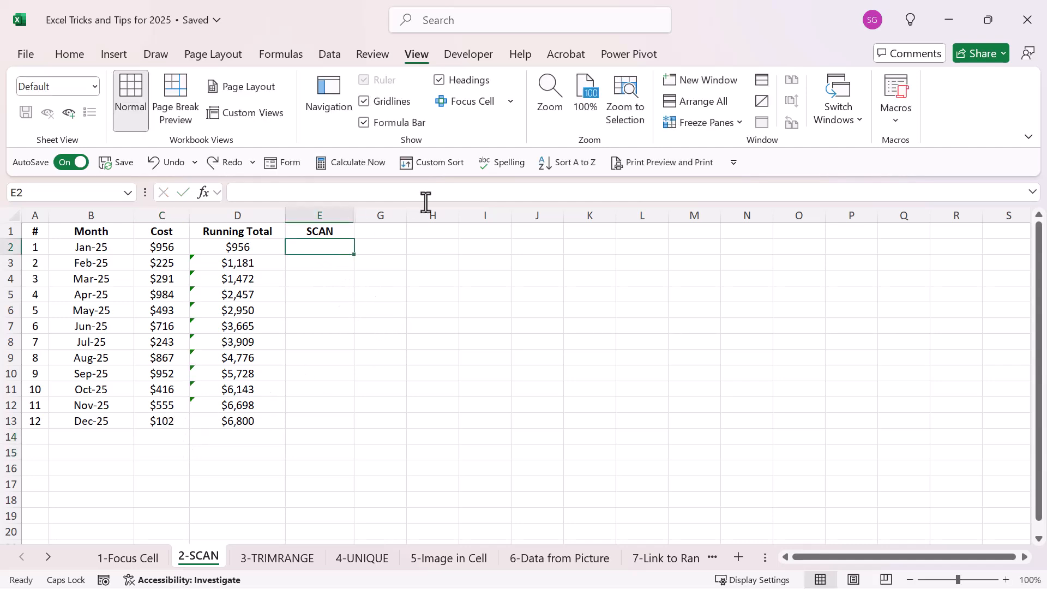
pyautogui.write('=SCAN(')
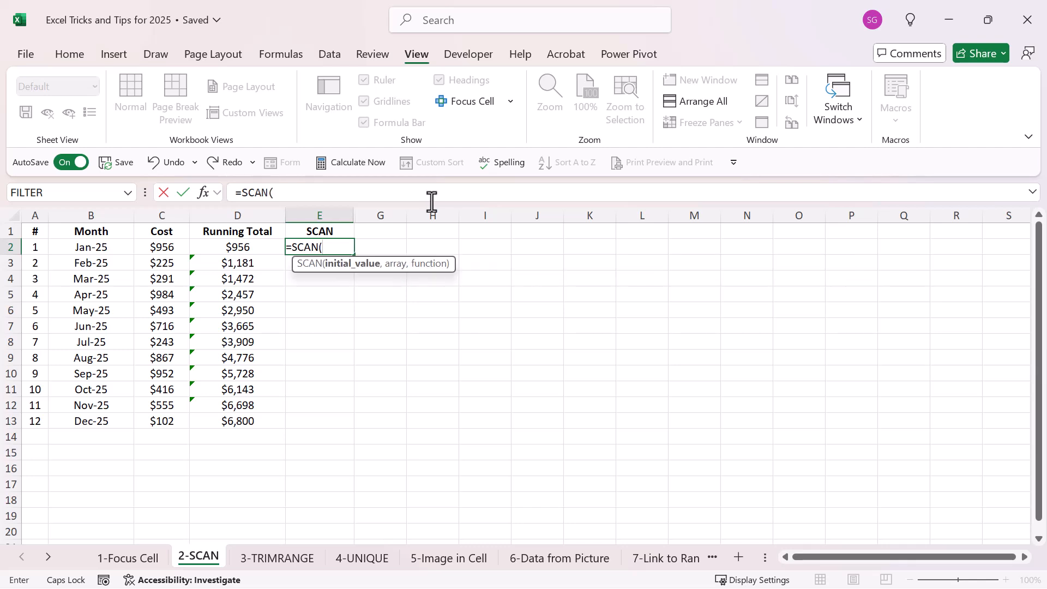
pyautogui.write('0,')
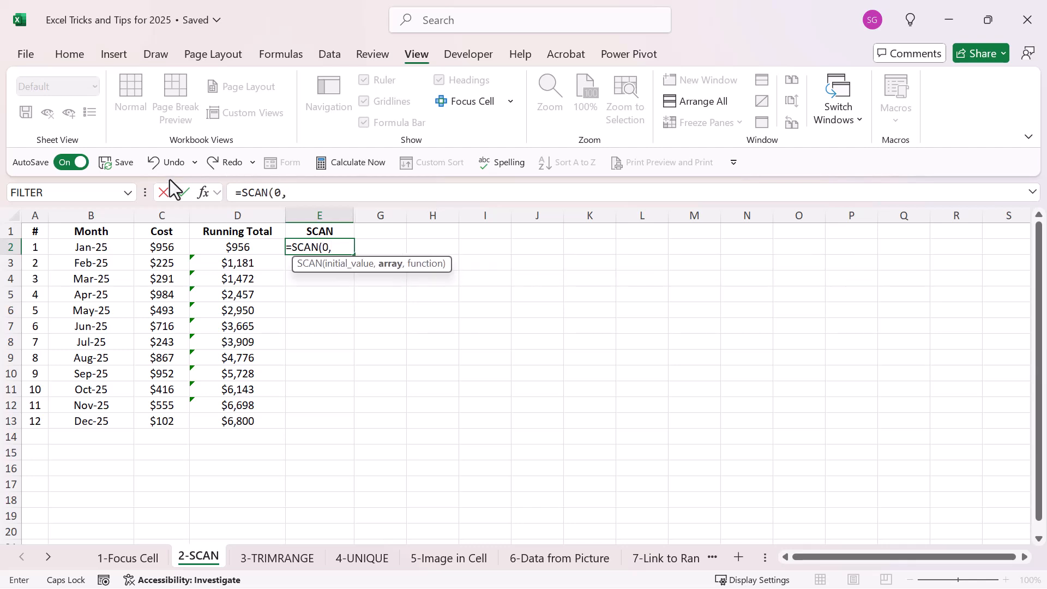
pyautogui.moveTo(161, 247); pyautogui.dragTo(152, 545)
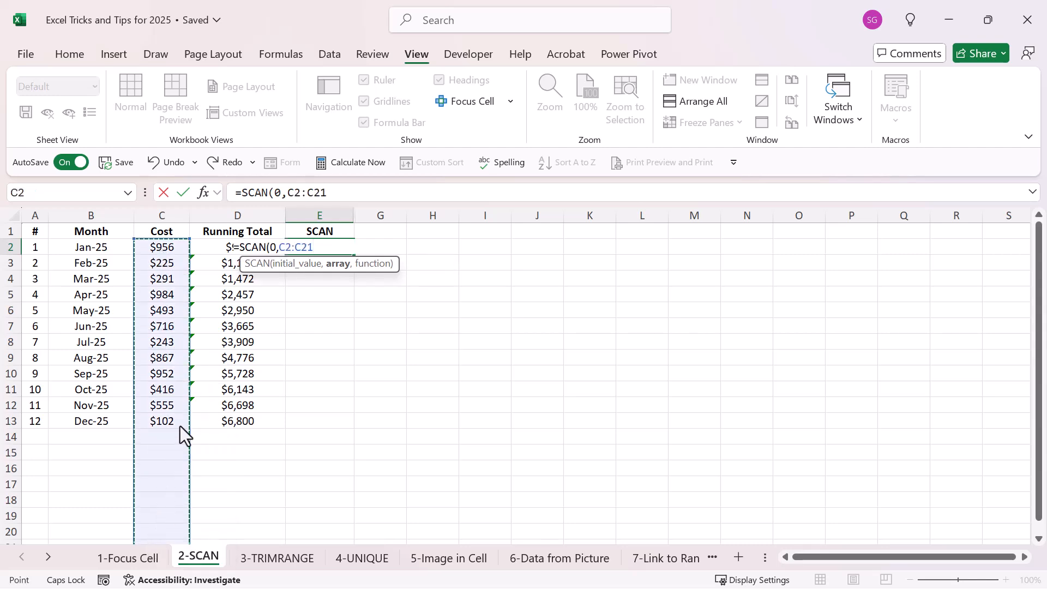
pyautogui.write(',')
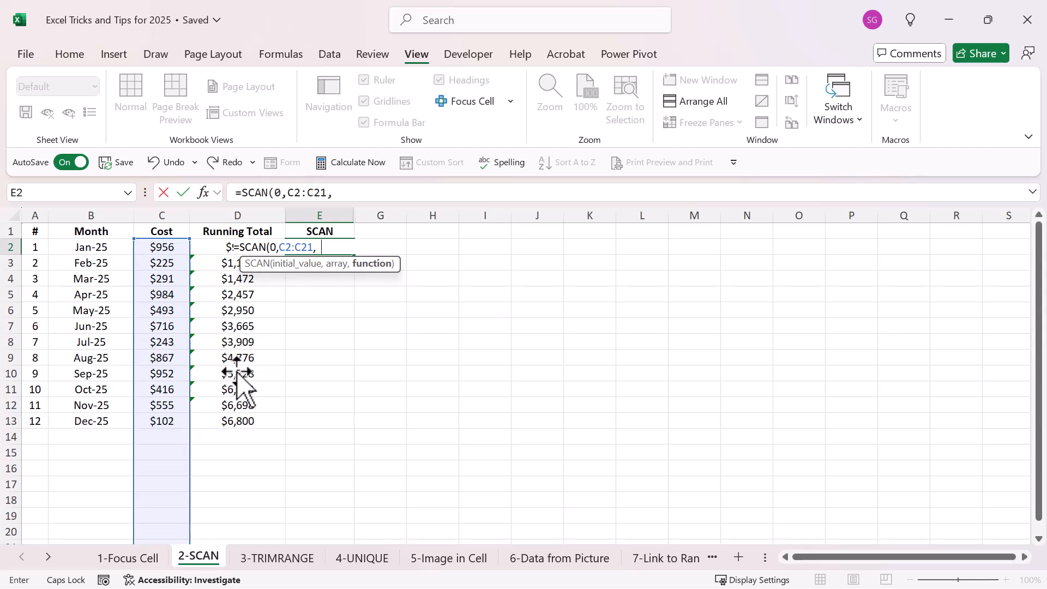
pyautogui.write('SUM)')
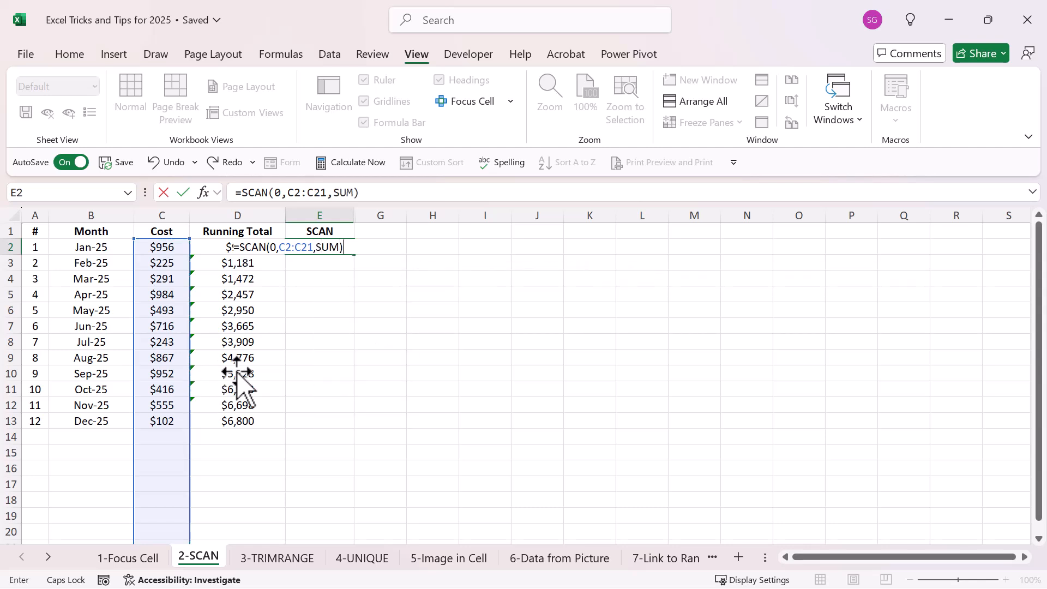
pyautogui.press('Return')
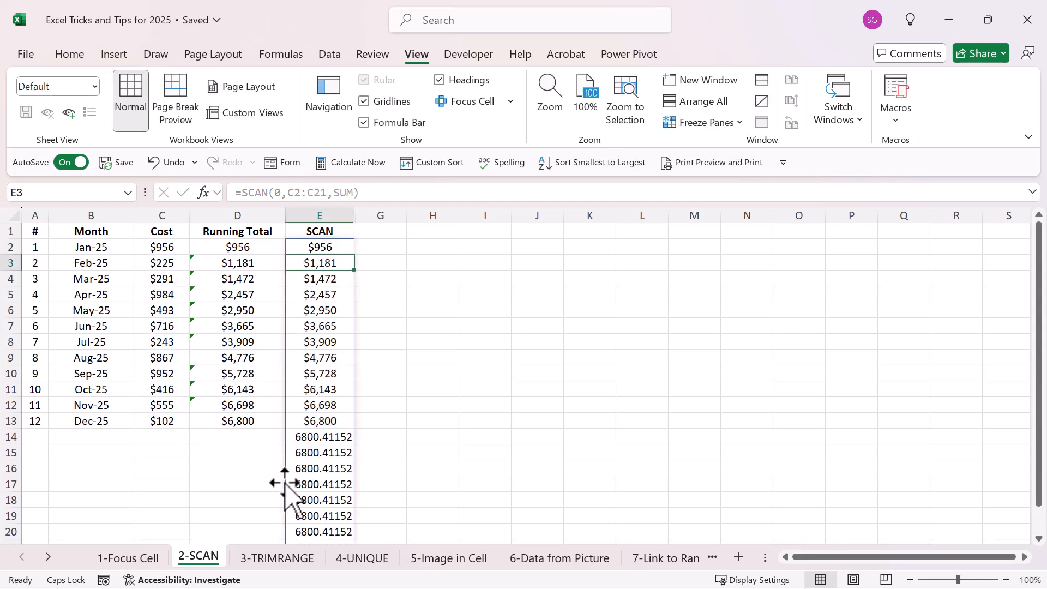
# Examine the SCAN results spilled below the last month in E14:E21 and check the formula behind them.
pyautogui.scroll(-2, 334, 443)
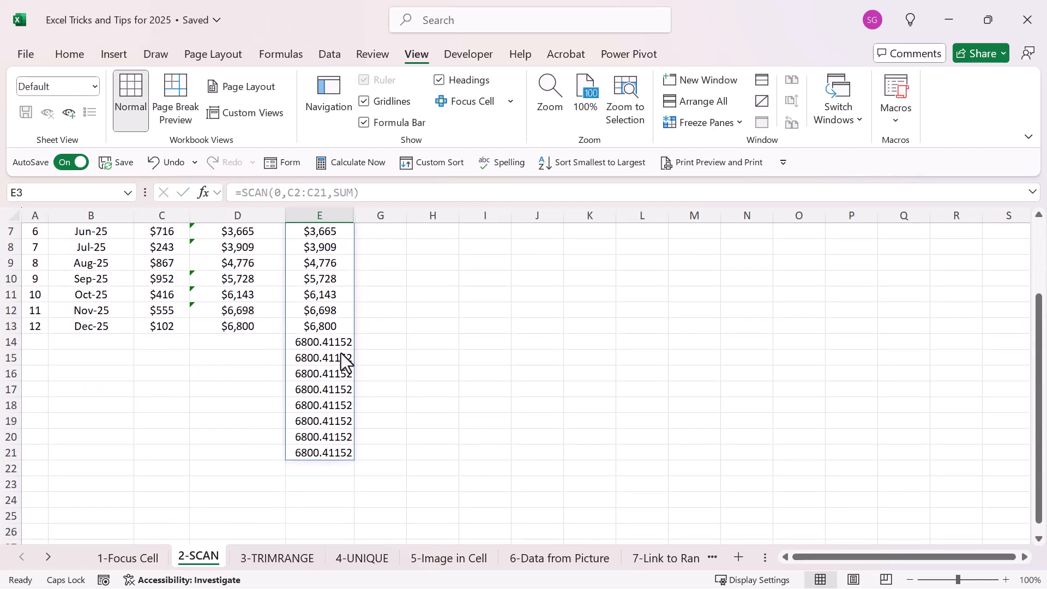
pyautogui.moveTo(338, 342); pyautogui.dragTo(332, 461)
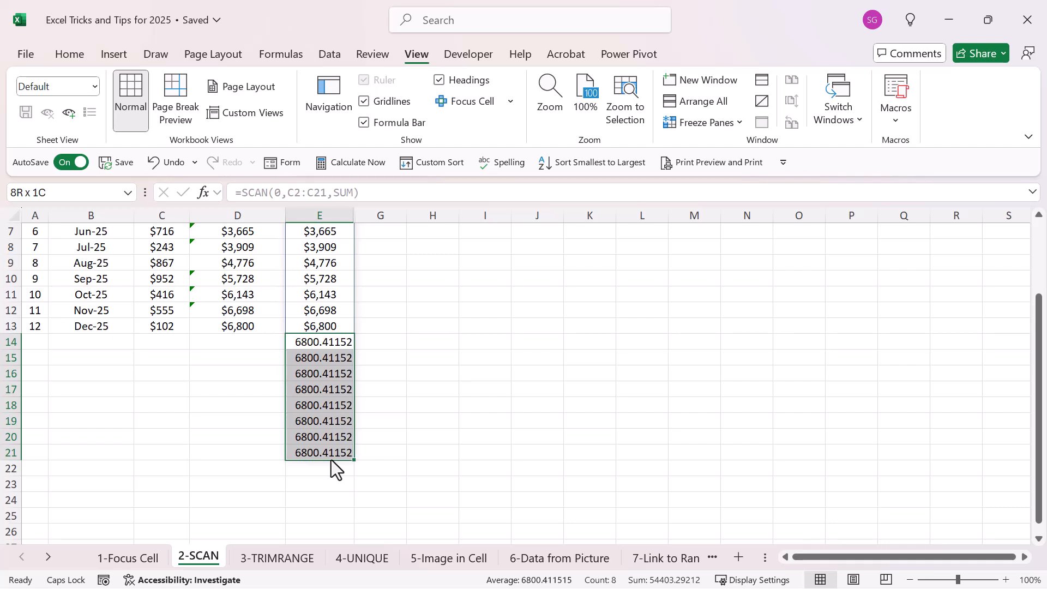
pyautogui.scroll(2, 431, 382)
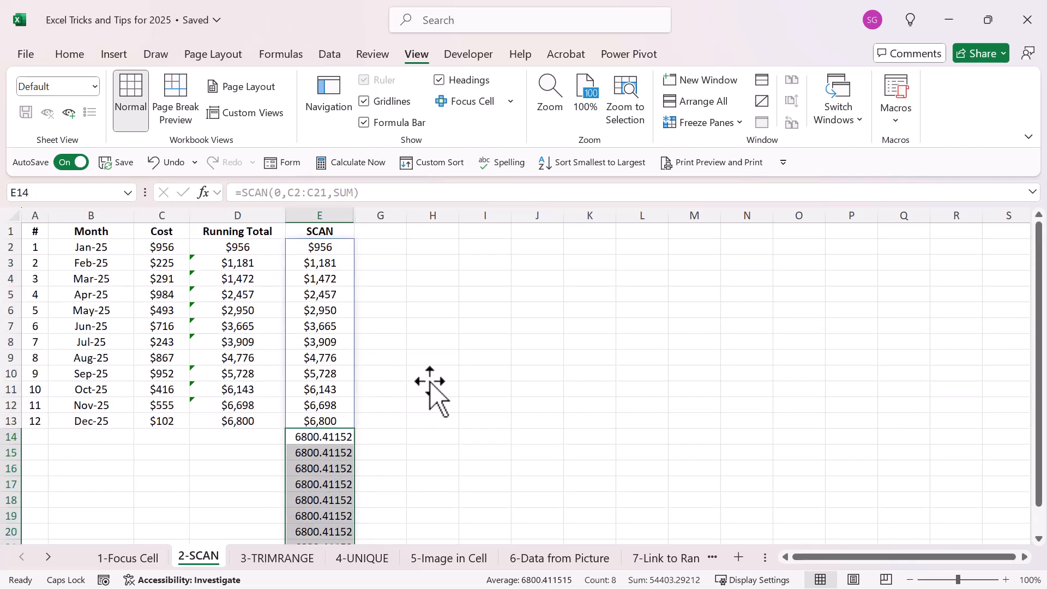
pyautogui.click(370, 193)
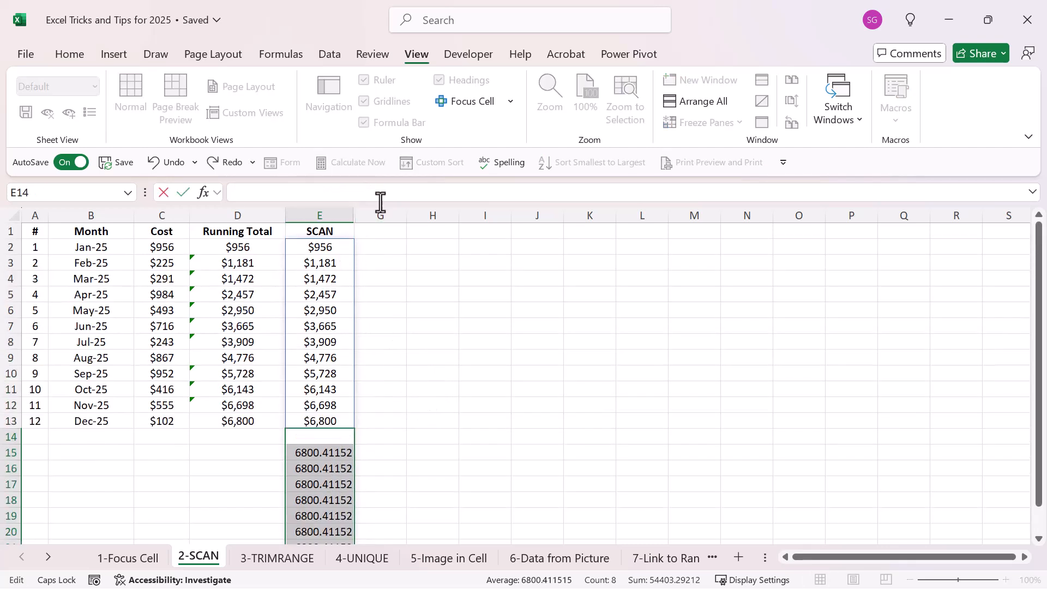
pyautogui.click(423, 296)
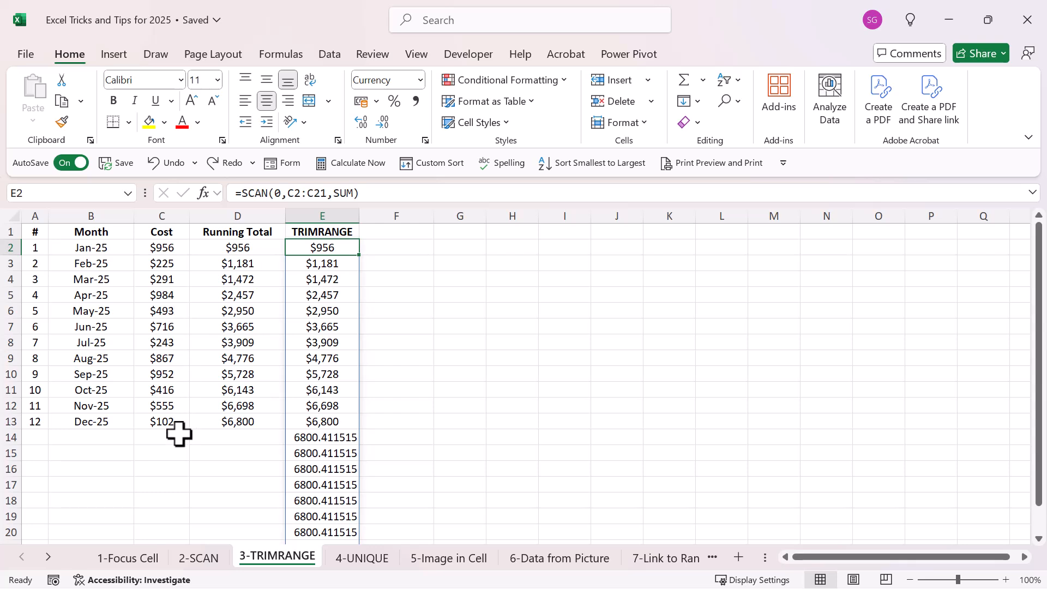
# On the 3-TRIMRANGE sheet, wrap the array in the E2 formula with TRIMRANGE to make =SCAN(0,TRIMRANGE(C2:C21),SUM).
pyautogui.click(288, 194)
pyautogui.write('tr')
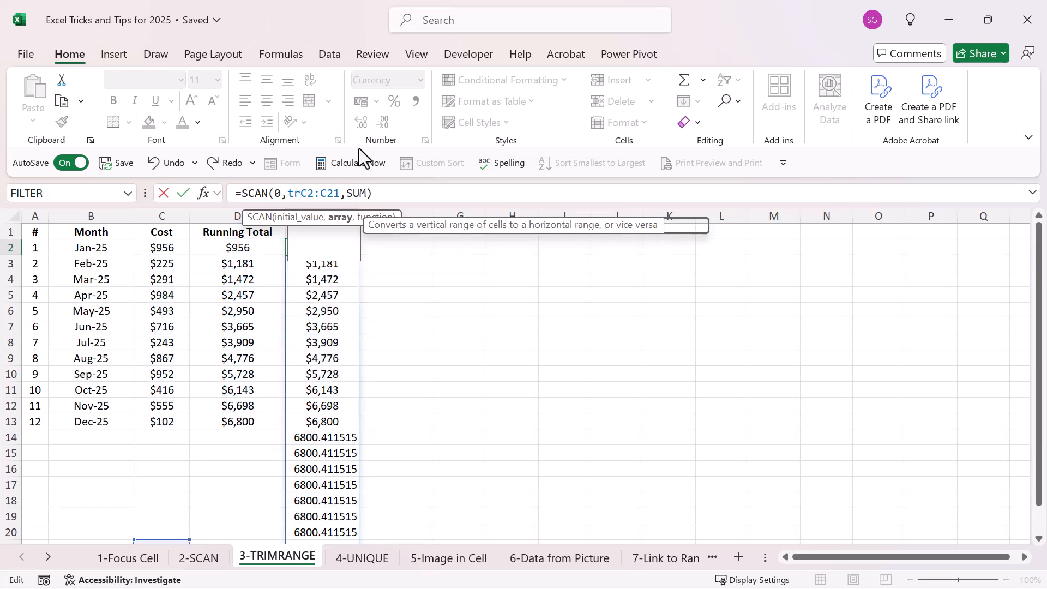
pyautogui.write('imrange(')
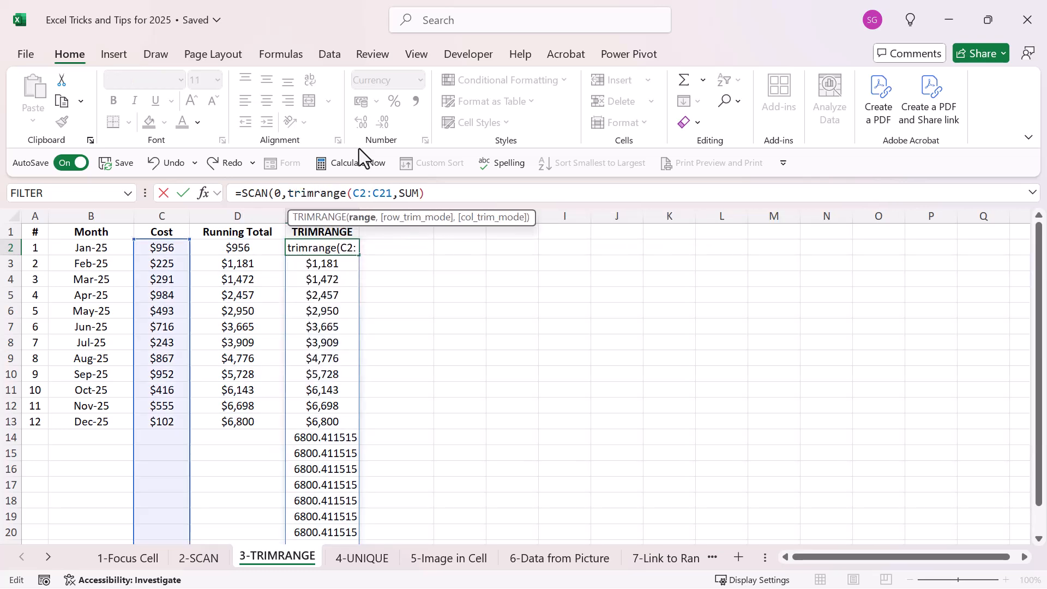
pyautogui.click(393, 193)
pyautogui.write(')')
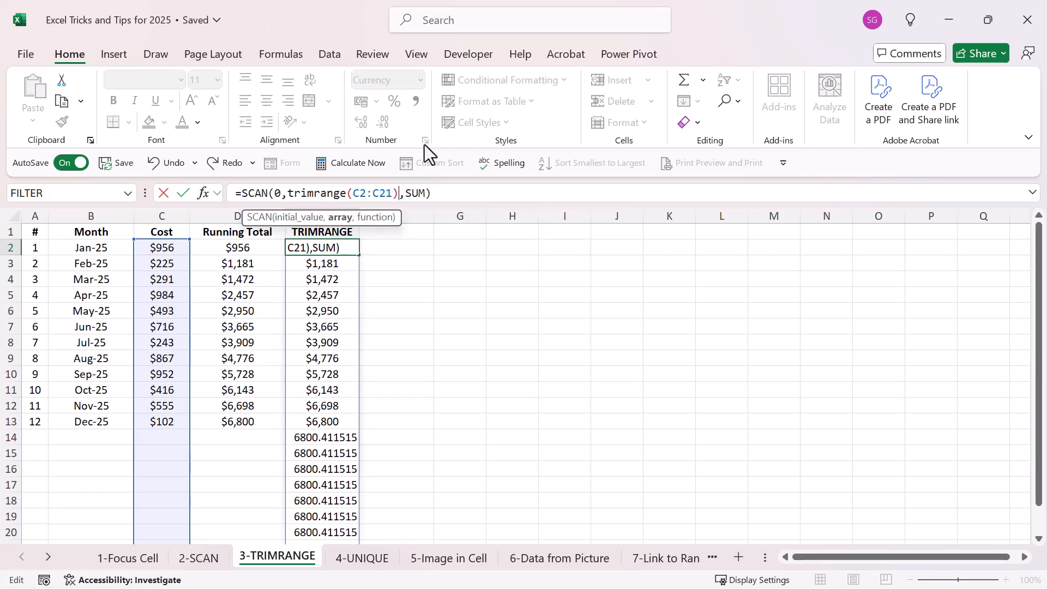
pyautogui.click(450, 194)
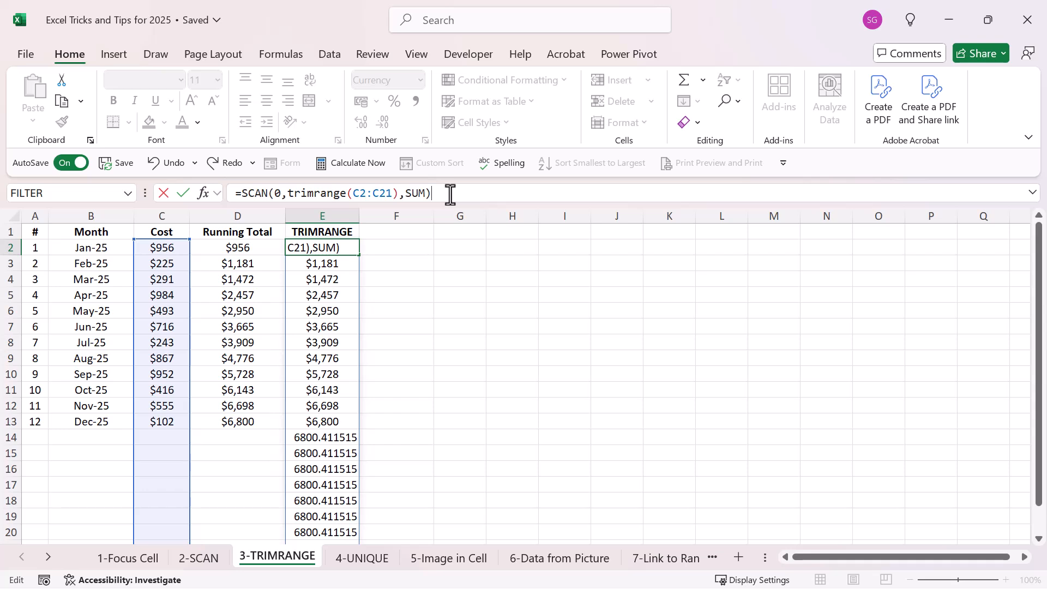
pyautogui.press('Return')
pyautogui.click(335, 419)
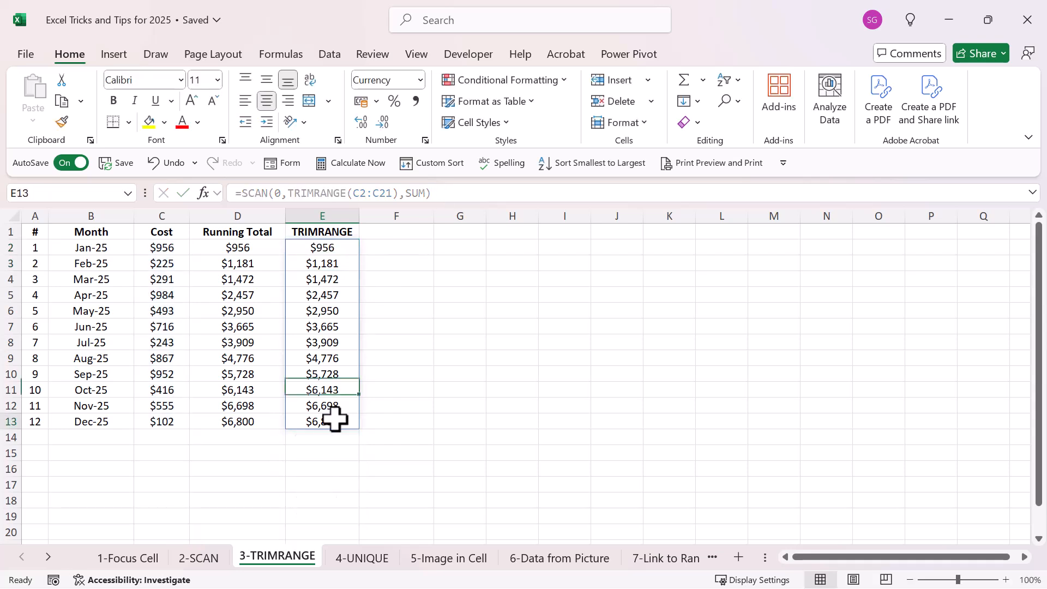
# Enter 150 in cell C14 below the Cost values, and clear the cell again.
pyautogui.click(157, 437)
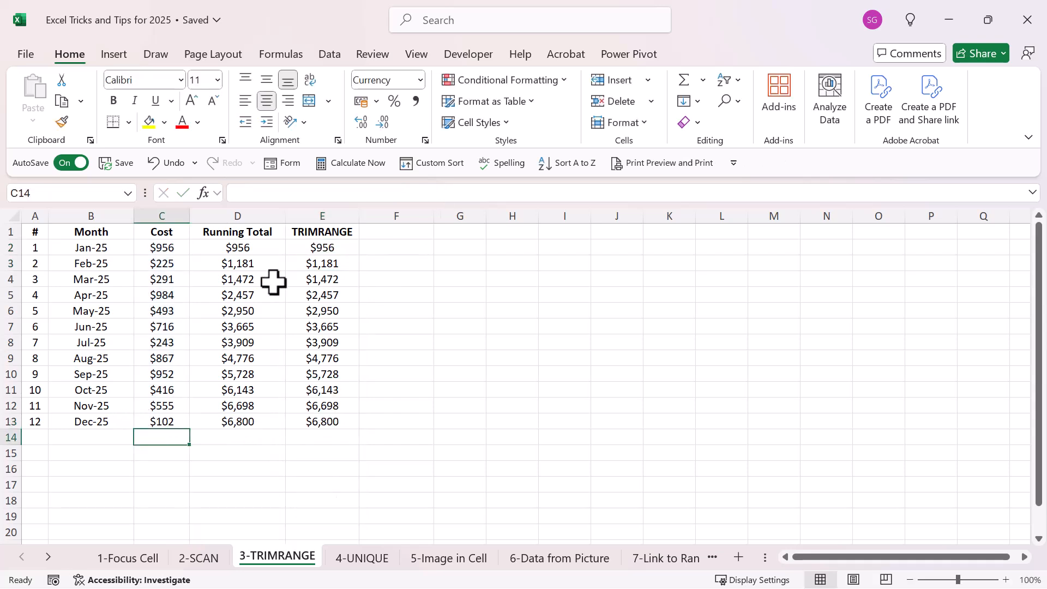
pyautogui.write('150')
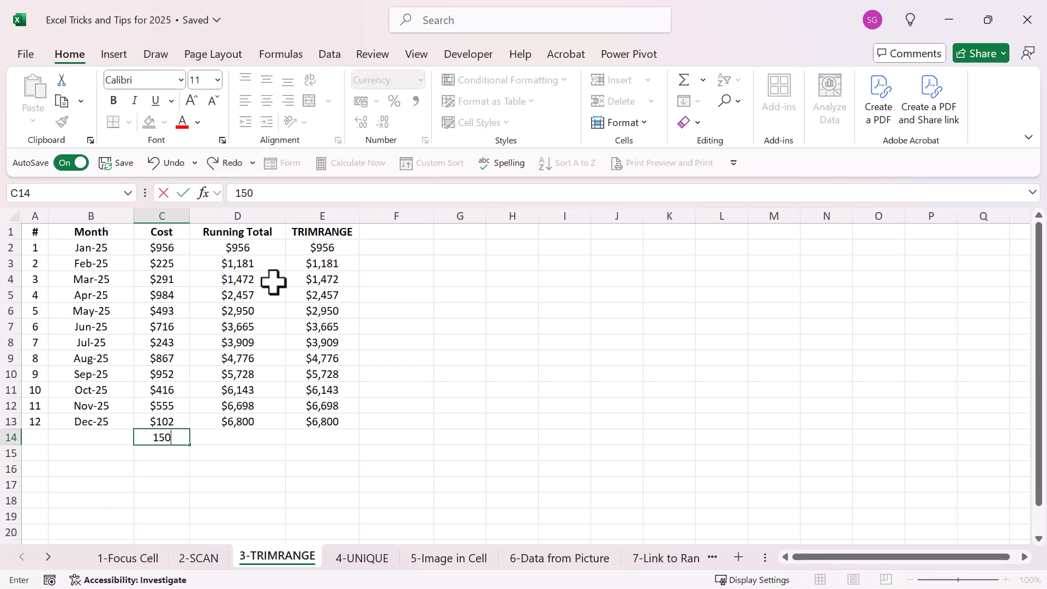
pyautogui.press('Return')
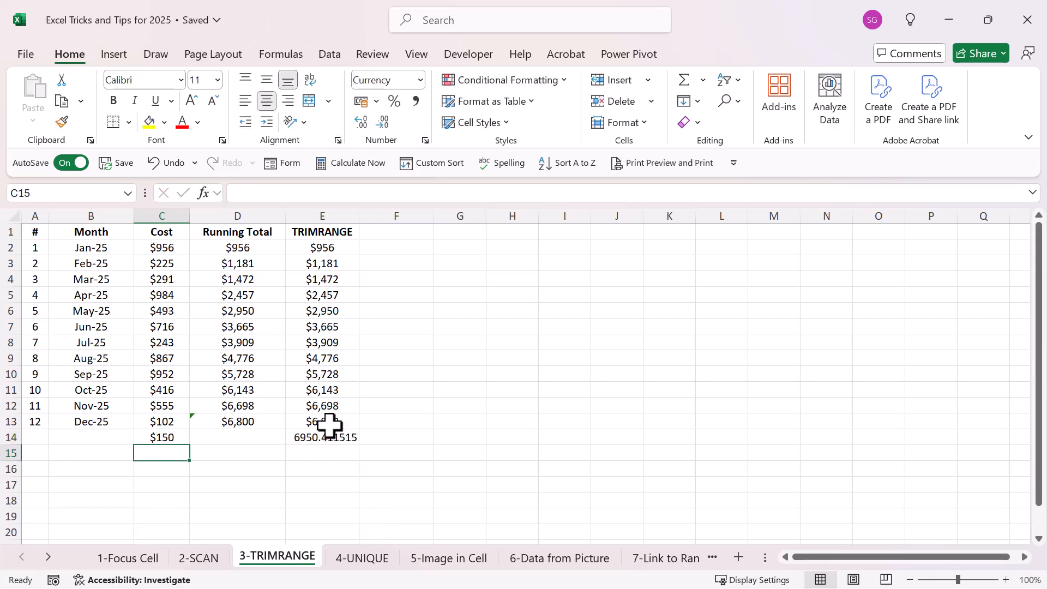
pyautogui.click(171, 437)
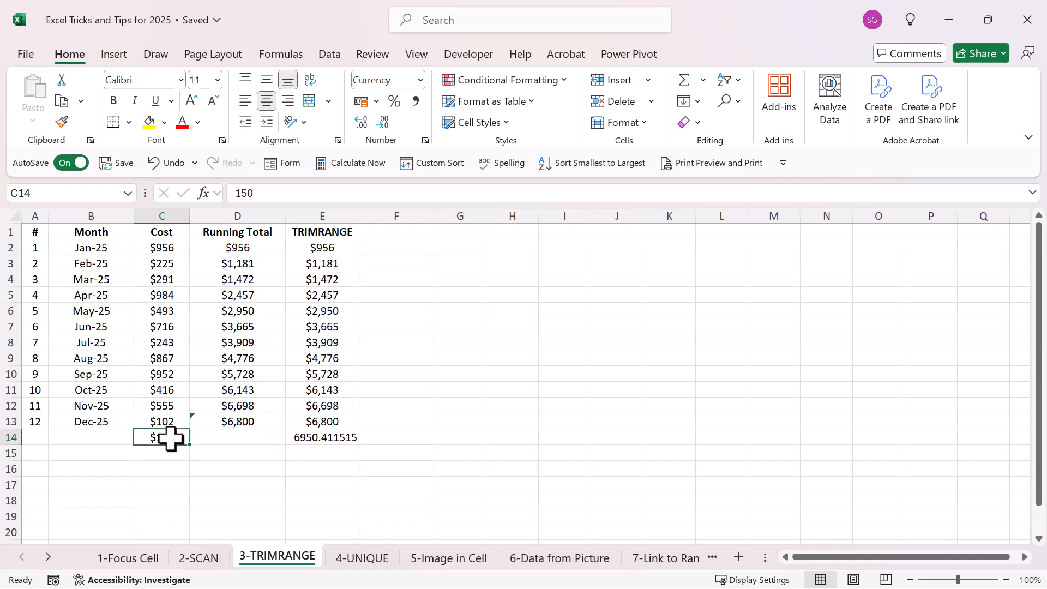
pyautogui.press('Delete')
# Clear the Dec-25 and Nov-25 Cost values in C13 and C12, and compare the formulas in D11 and E11.
pyautogui.press('Up')
pyautogui.press('Delete')
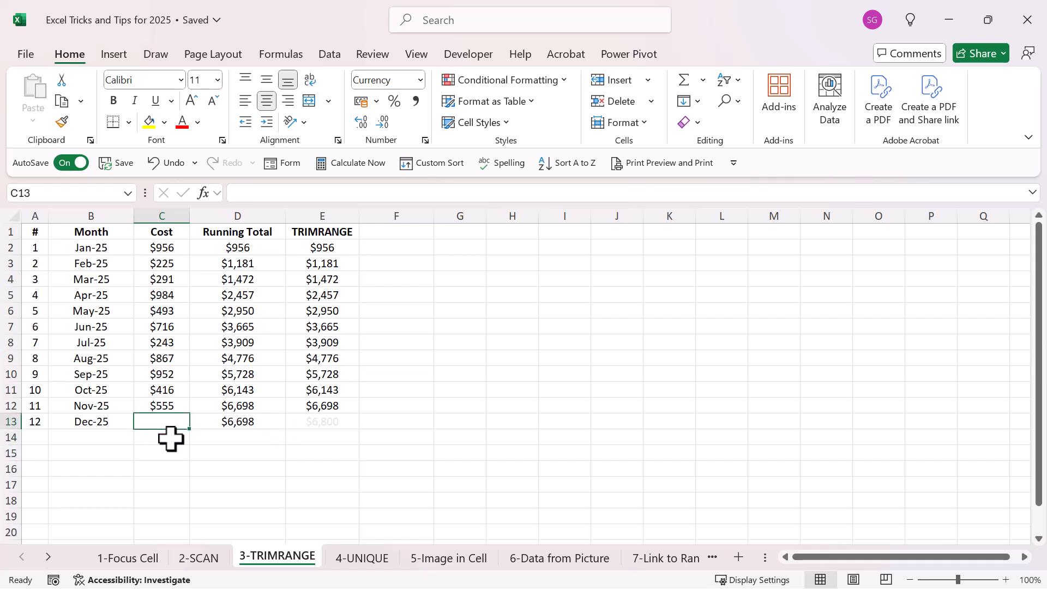
pyautogui.press('Up')
pyautogui.press('Delete')
pyautogui.press('Up')
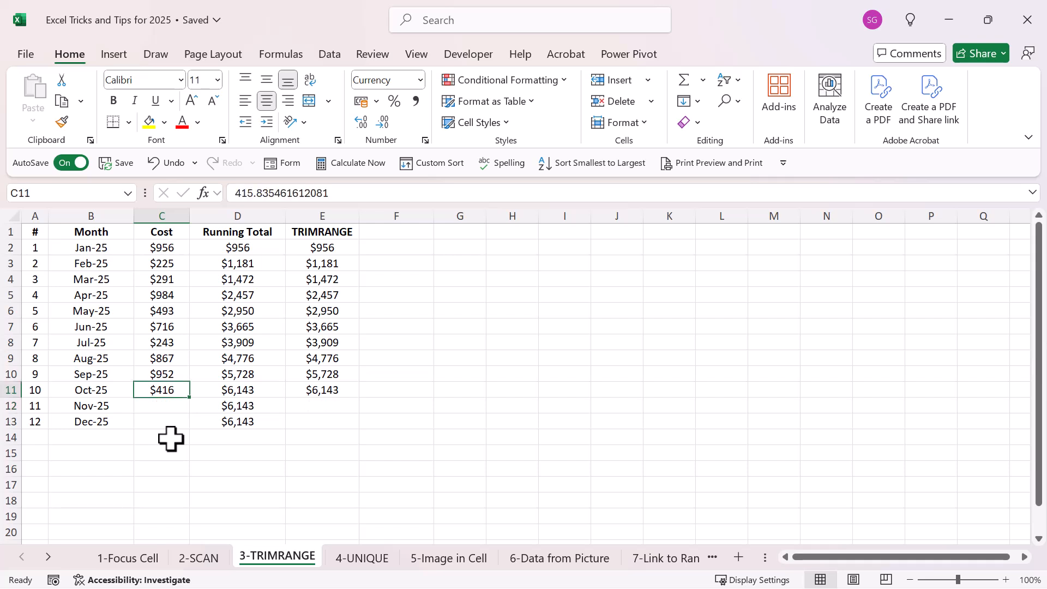
pyautogui.press('Right')
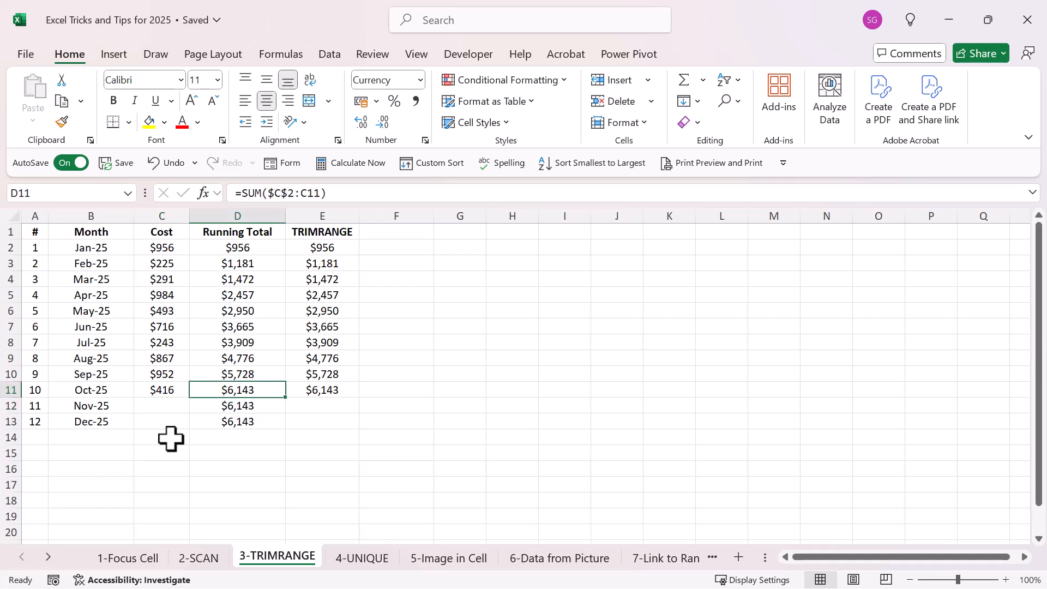
pyautogui.press('Right')
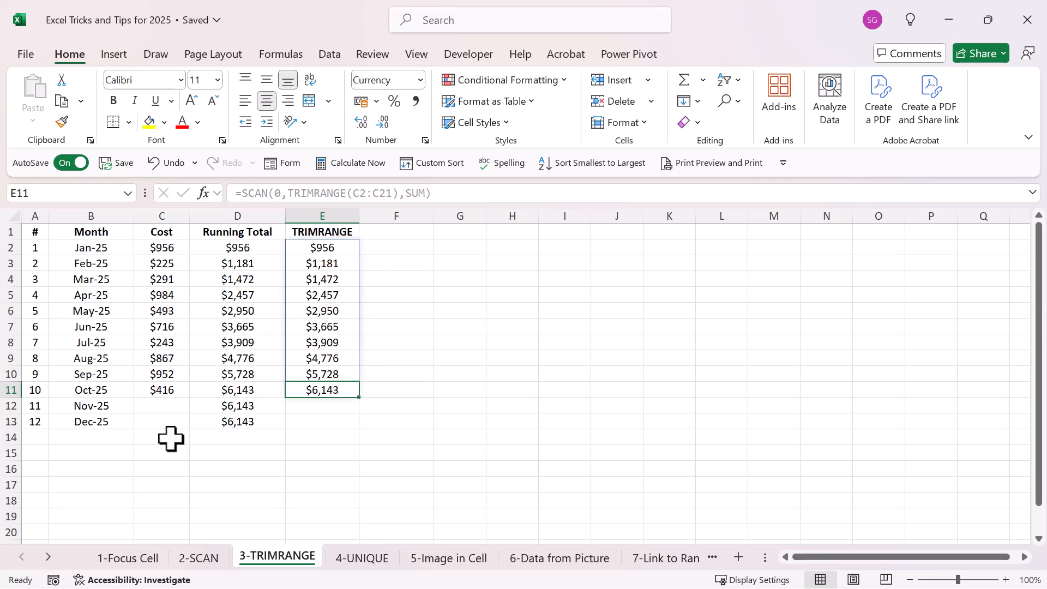
pyautogui.click(159, 410)
pyautogui.click(466, 421)
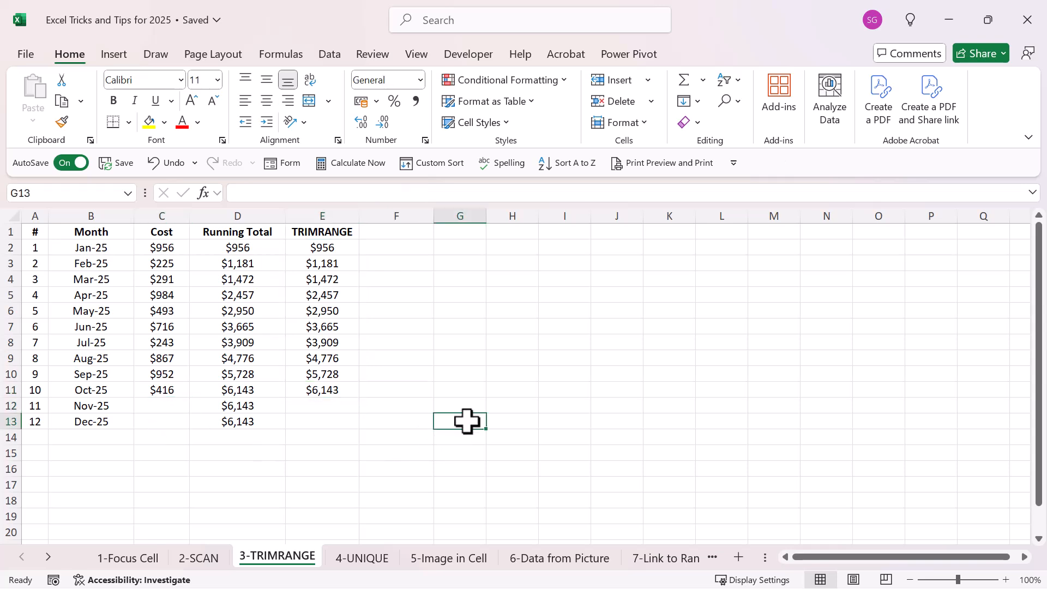
# On the 4-UNIQUE sheet, list the distinct departments by entering =UNIQUE(C2:C11) in cell F2.
pyautogui.hotkey('ctrl', 'pagedown')
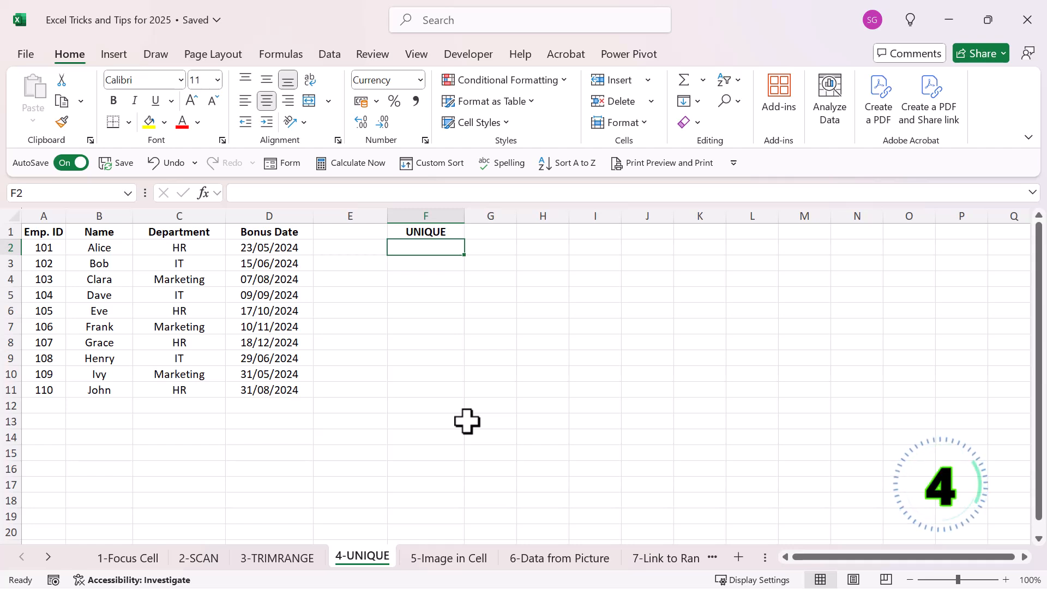
pyautogui.write('=uniq')
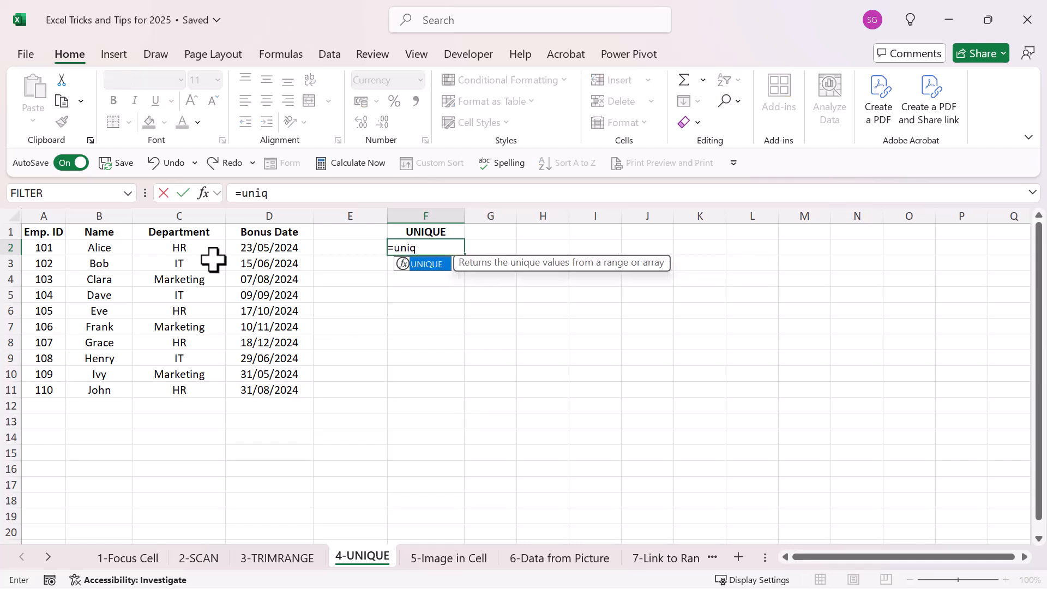
pyautogui.press('Tab')
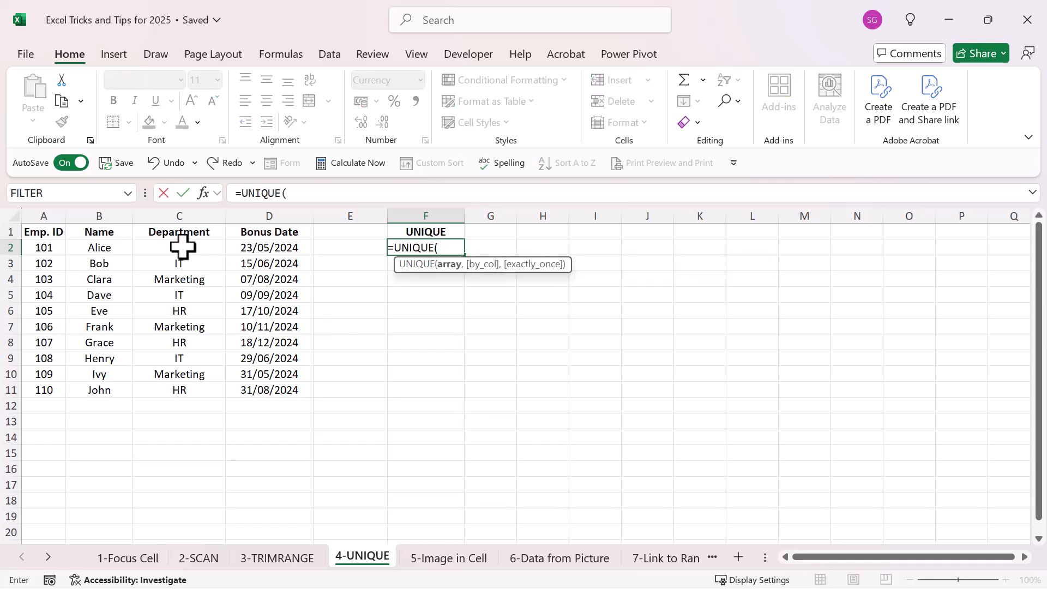
pyautogui.moveTo(180, 247); pyautogui.dragTo(194, 389)
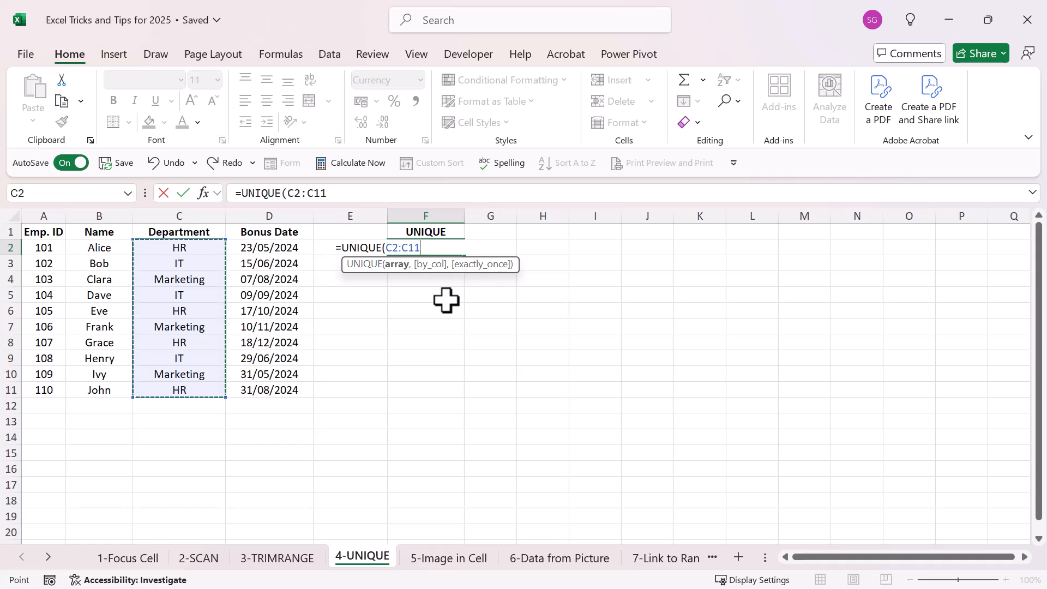
pyautogui.write(')')
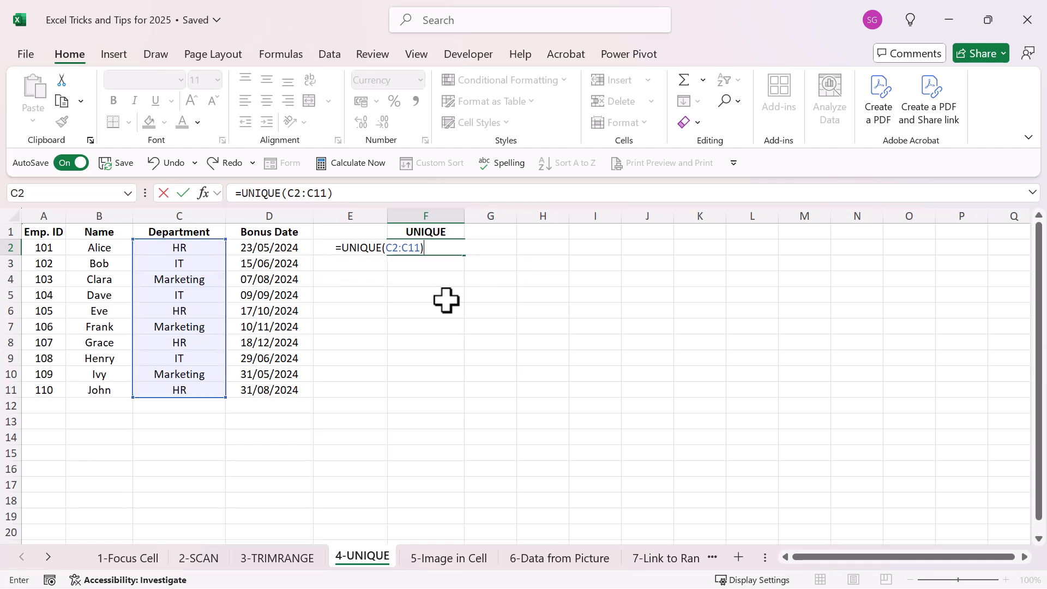
pyautogui.press('Return')
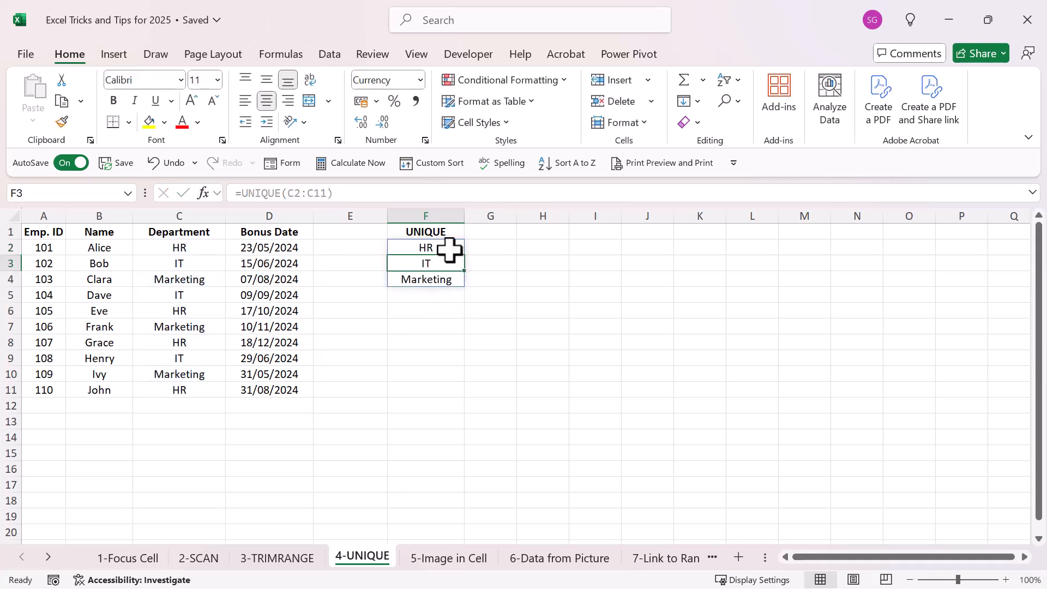
pyautogui.click(439, 311)
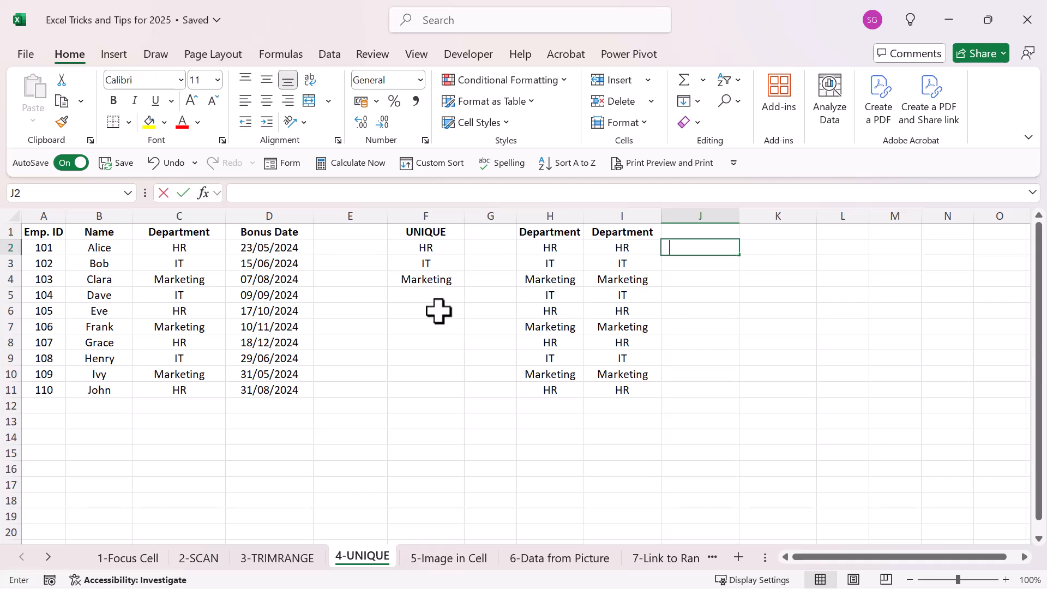
# Compare columns H and I for distinct columns by entering =UNIQUE(H2:I11,TRUE) in cell J2.
pyautogui.write('=uniq')
pyautogui.press('Tab')
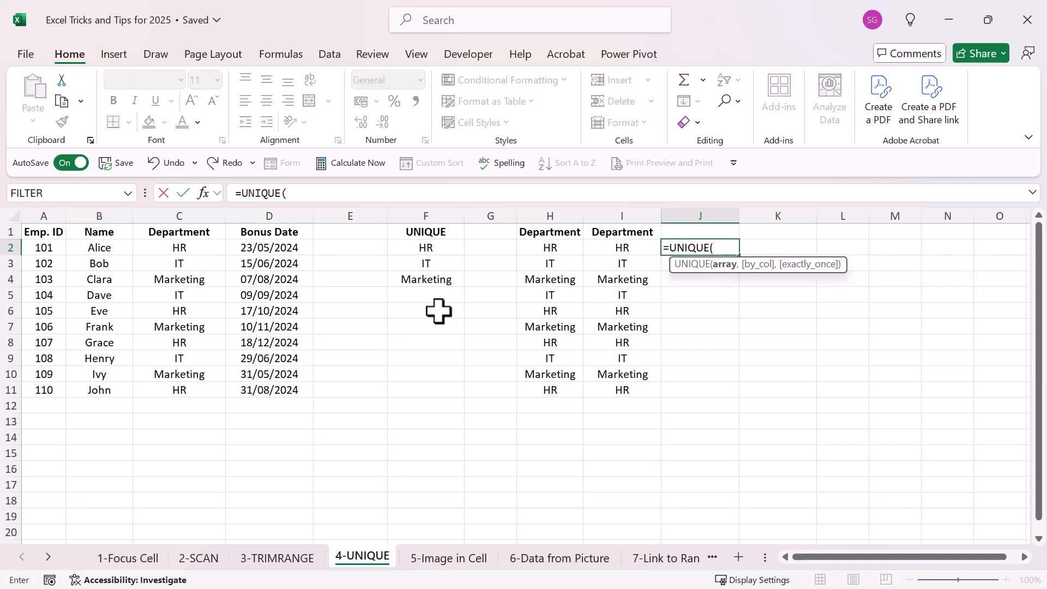
pyautogui.moveTo(545, 251); pyautogui.dragTo(612, 393)
pyautogui.write('.')
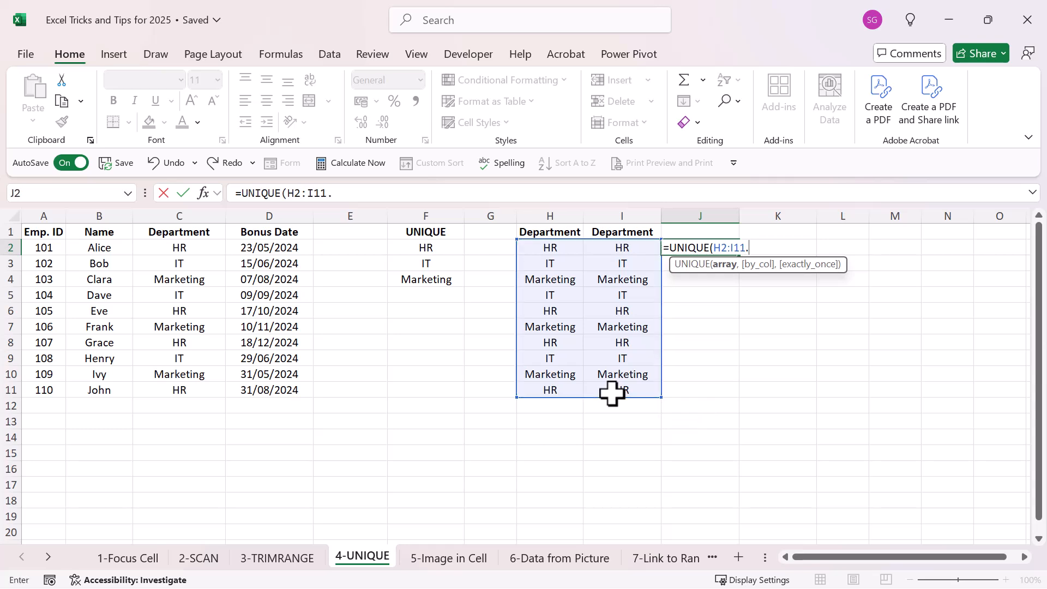
pyautogui.press('BackSpace')
pyautogui.write(',')
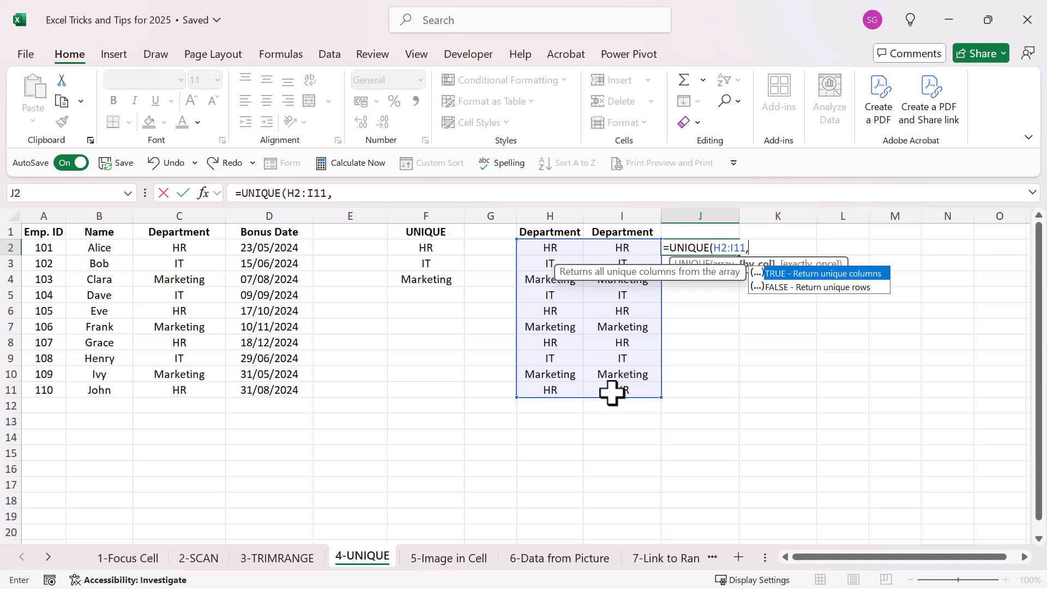
pyautogui.press('Tab')
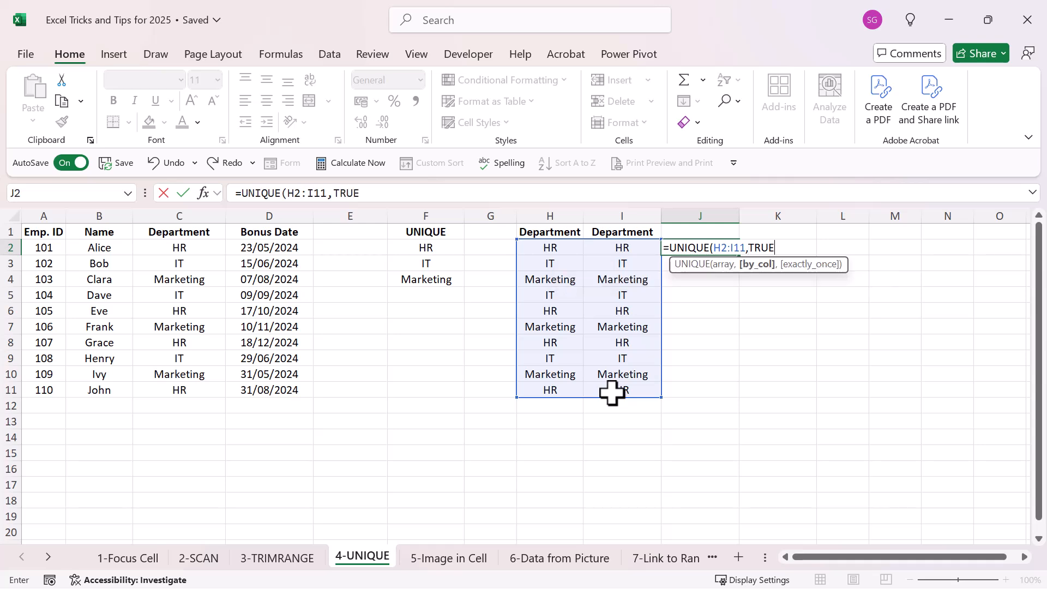
pyautogui.write(')')
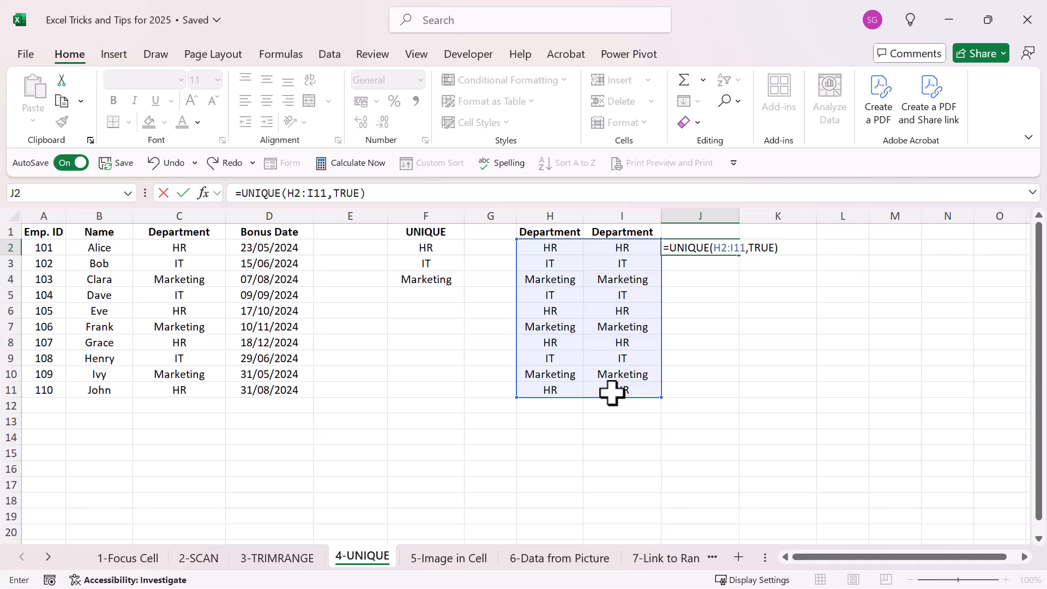
pyautogui.press('Return')
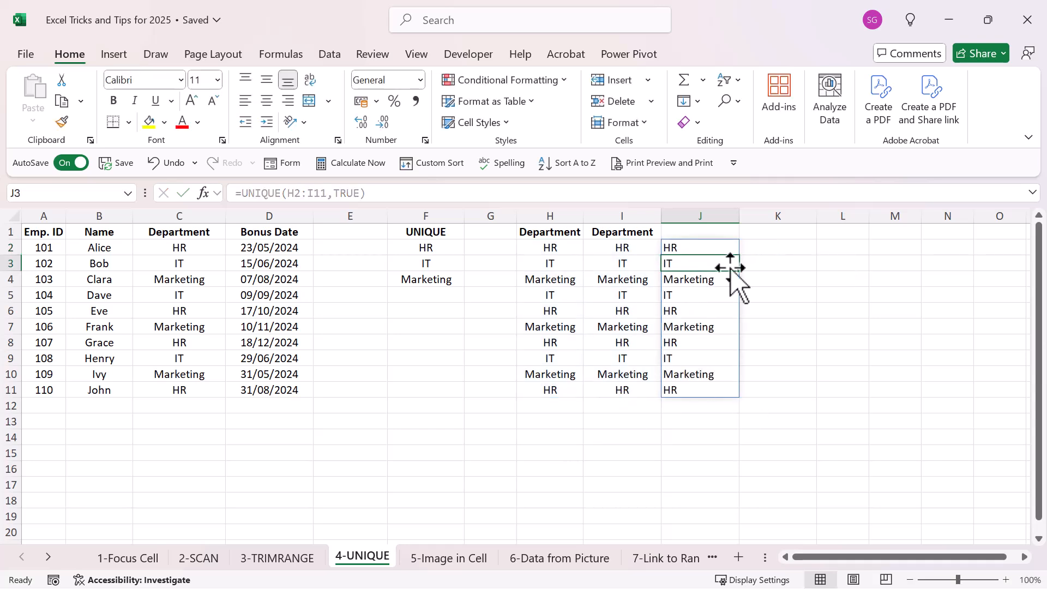
# List the distinct rows of the two Department columns by entering =UNIQUE(H2:I11,FALSE) in cell K2.
pyautogui.click(801, 244)
pyautogui.write('=uniq')
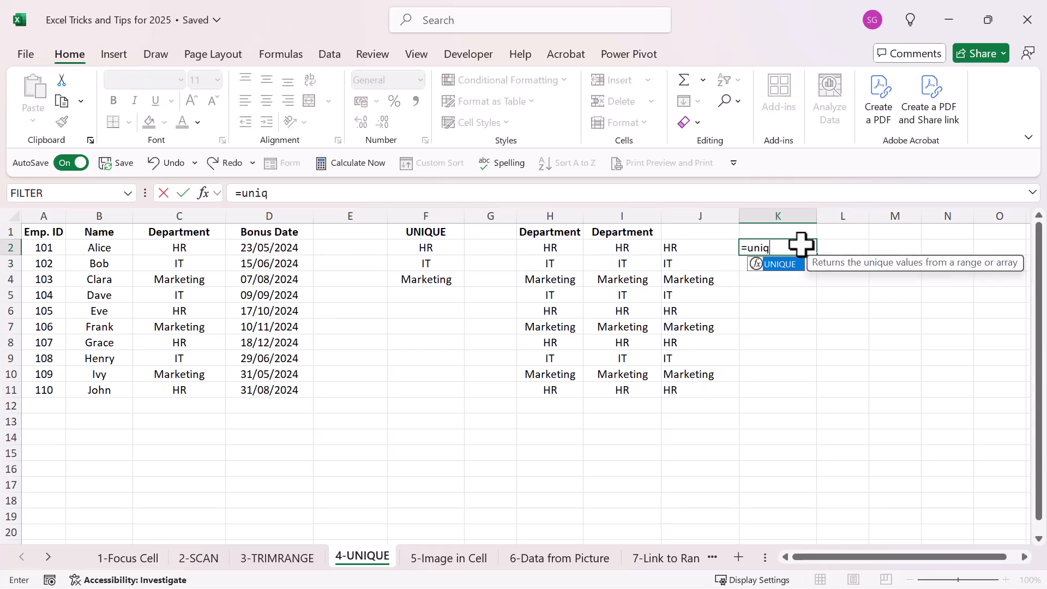
pyautogui.press('Tab')
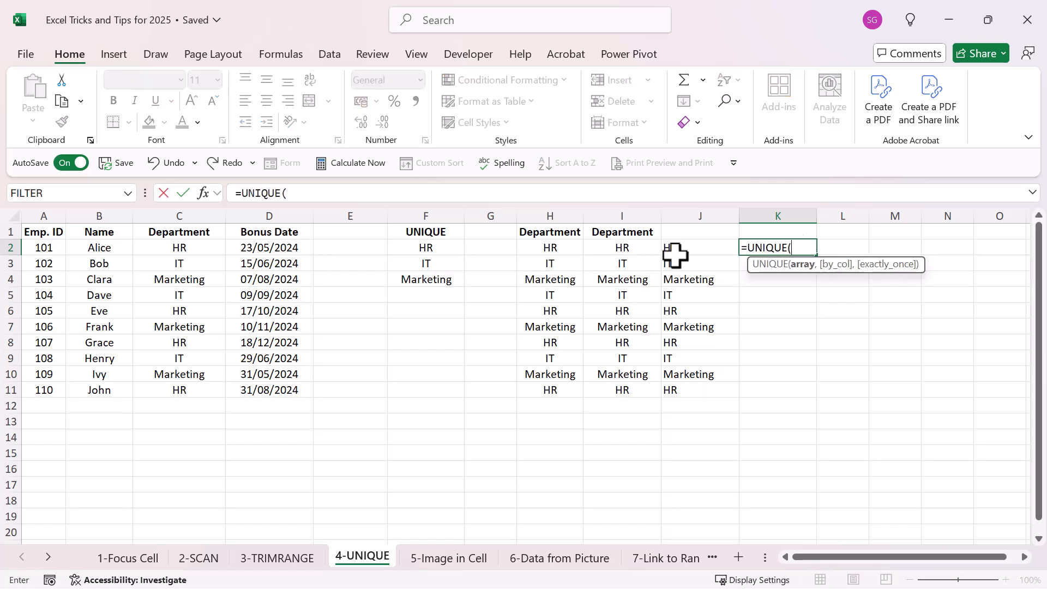
pyautogui.moveTo(573, 250); pyautogui.dragTo(633, 385)
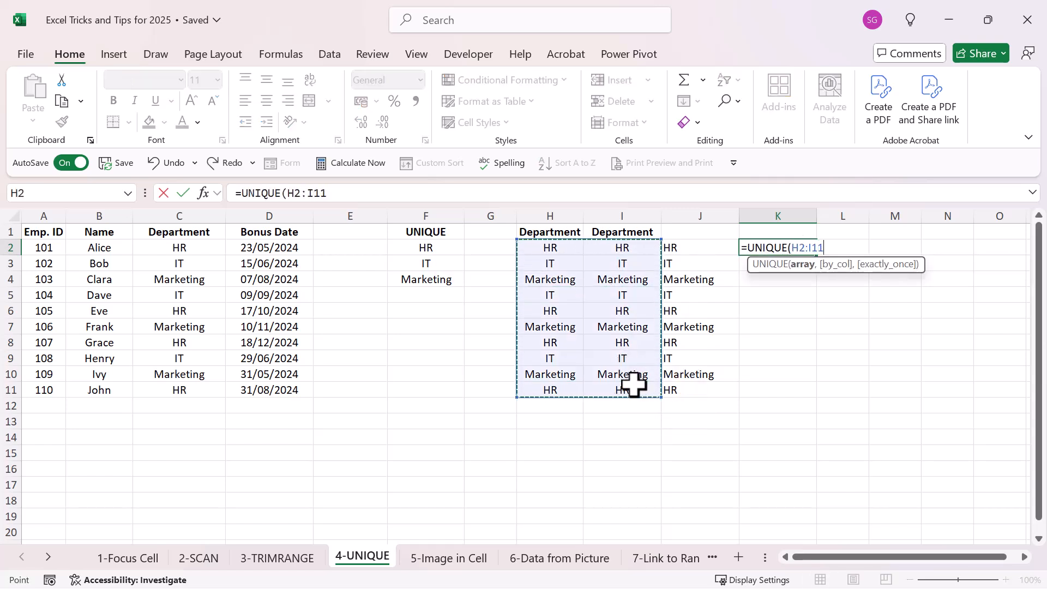
pyautogui.write(',fal')
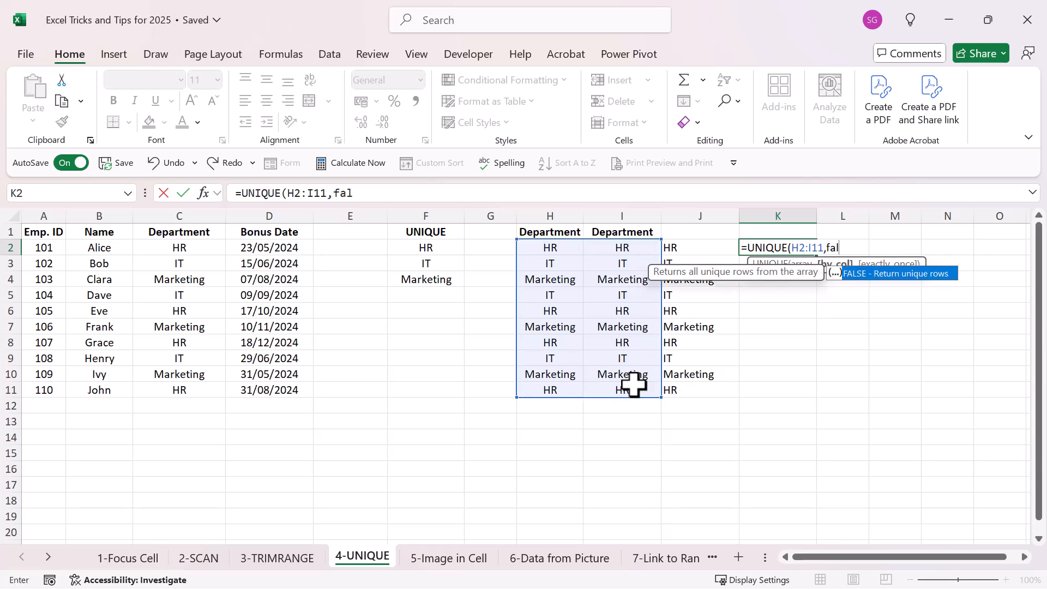
pyautogui.write('se)')
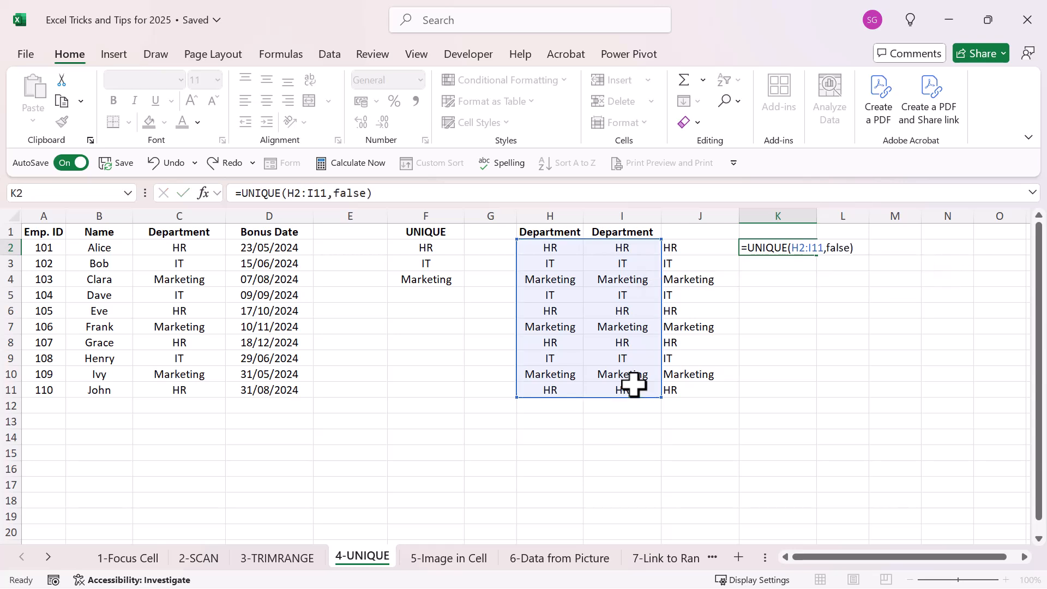
pyautogui.press('Return')
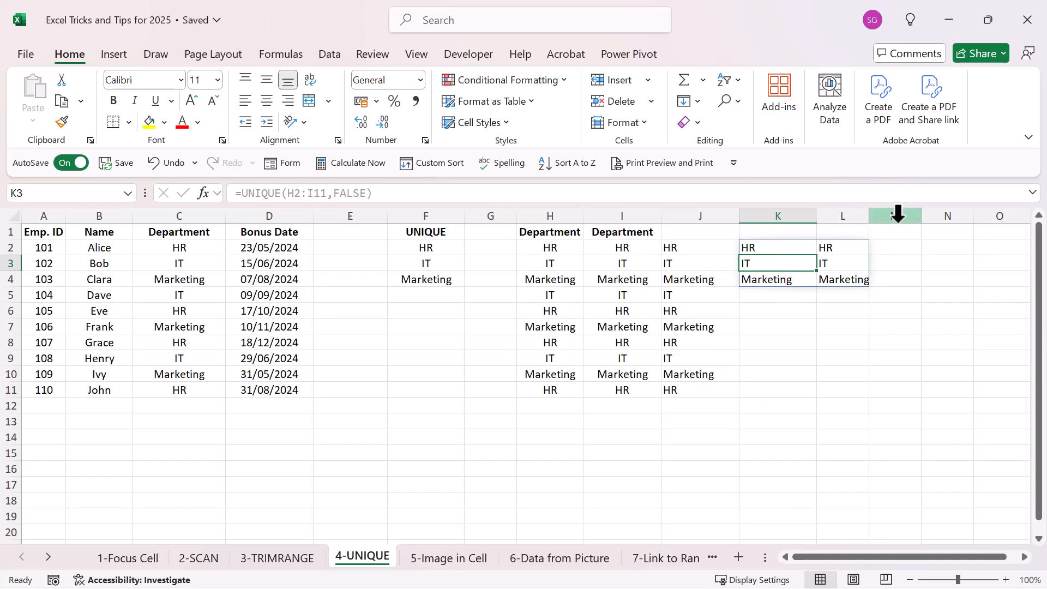
pyautogui.click(793, 348)
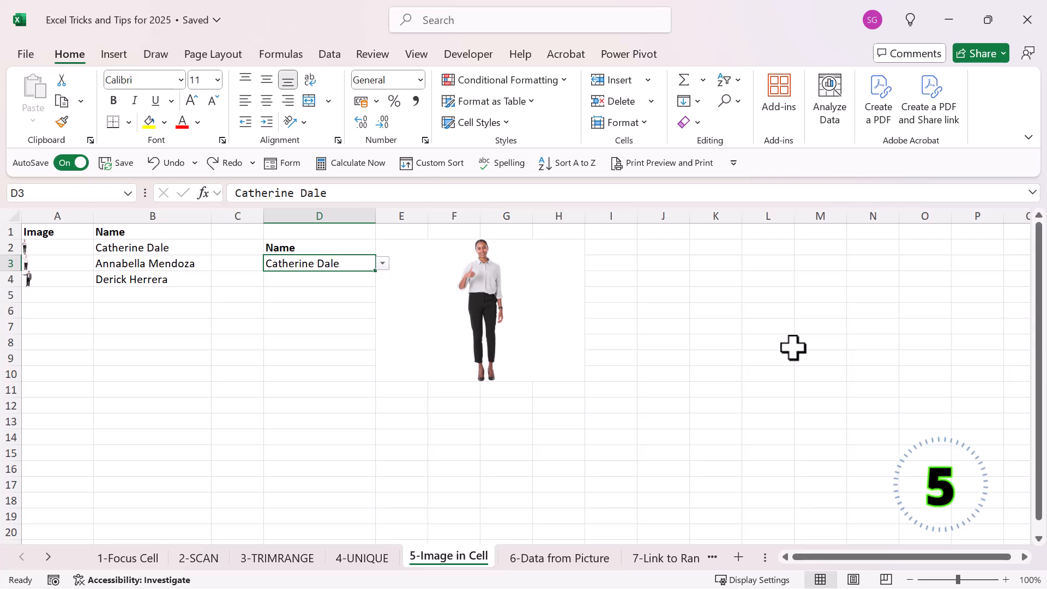
# On the 5-Image in Cell sheet, set the name in D3 to the second listed person, and switch it to the third.
pyautogui.click(383, 263)
pyautogui.click(300, 293)
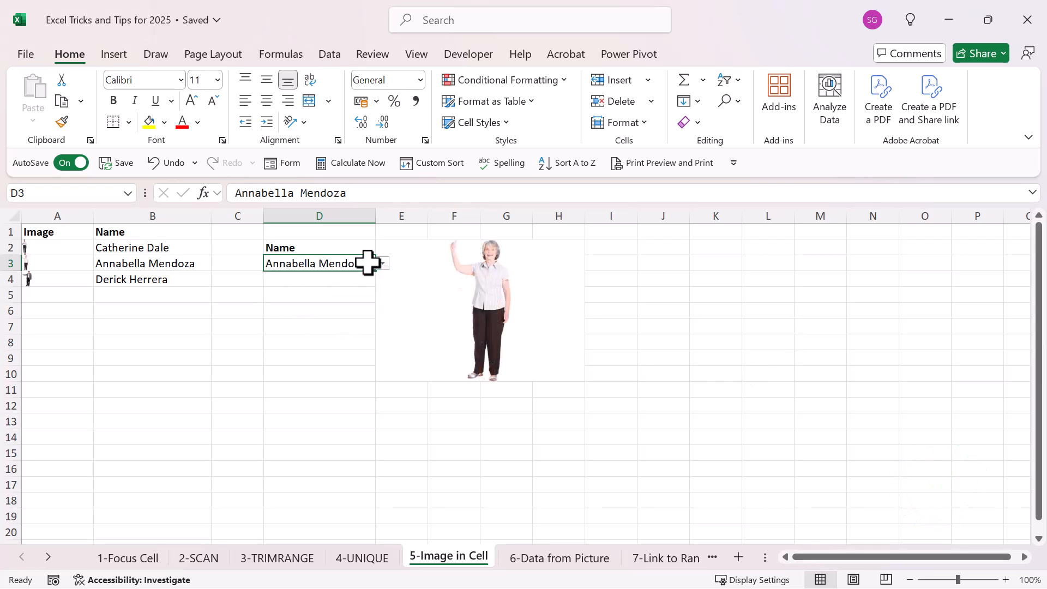
pyautogui.click(380, 265)
pyautogui.click(294, 306)
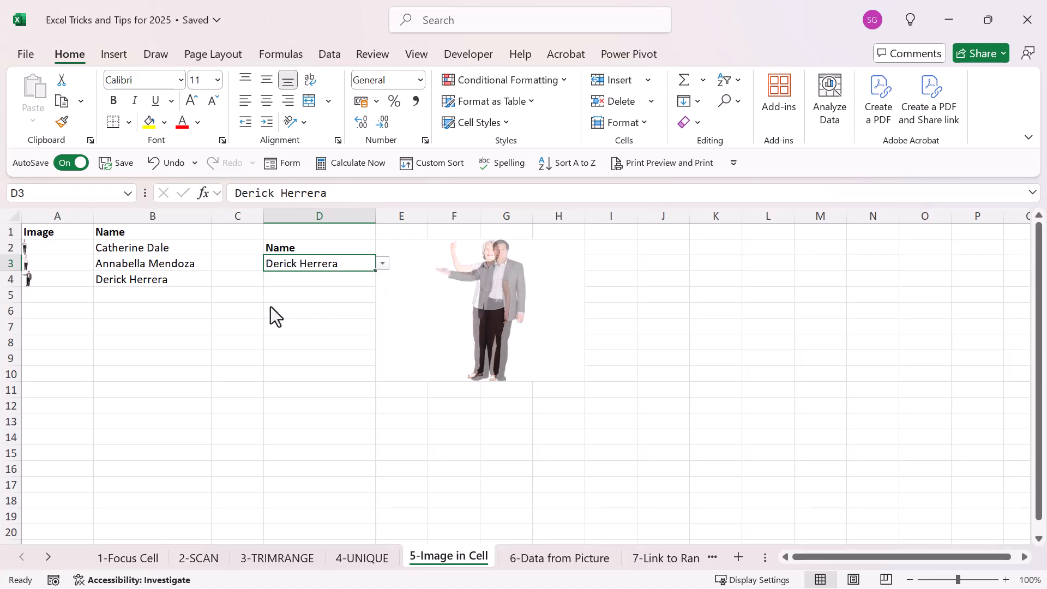
pyautogui.click(303, 310)
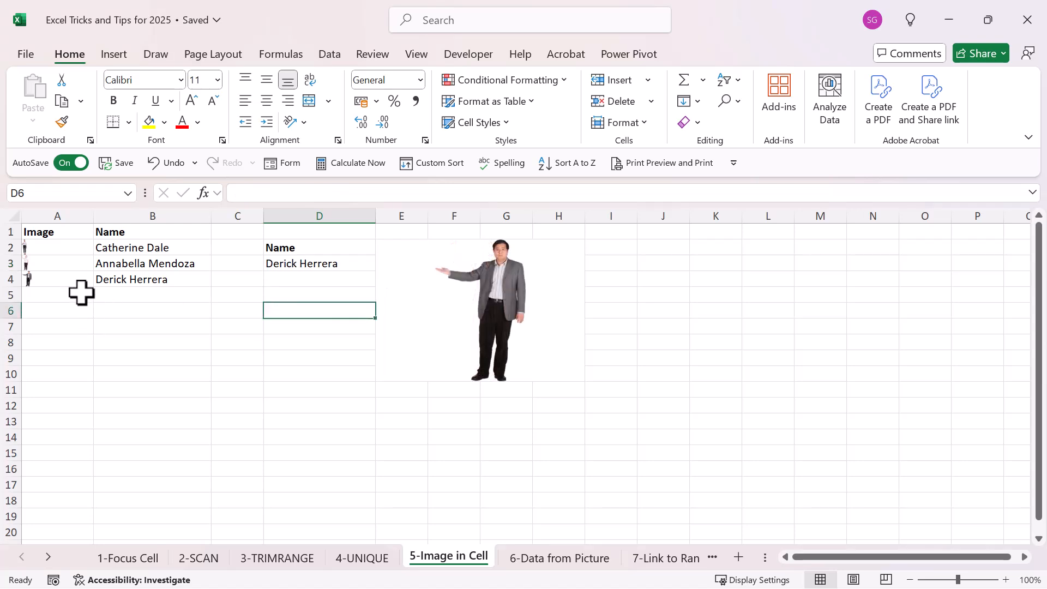
# Enter a new person's full name in cell B6 below the Name list.
pyautogui.click(110, 309)
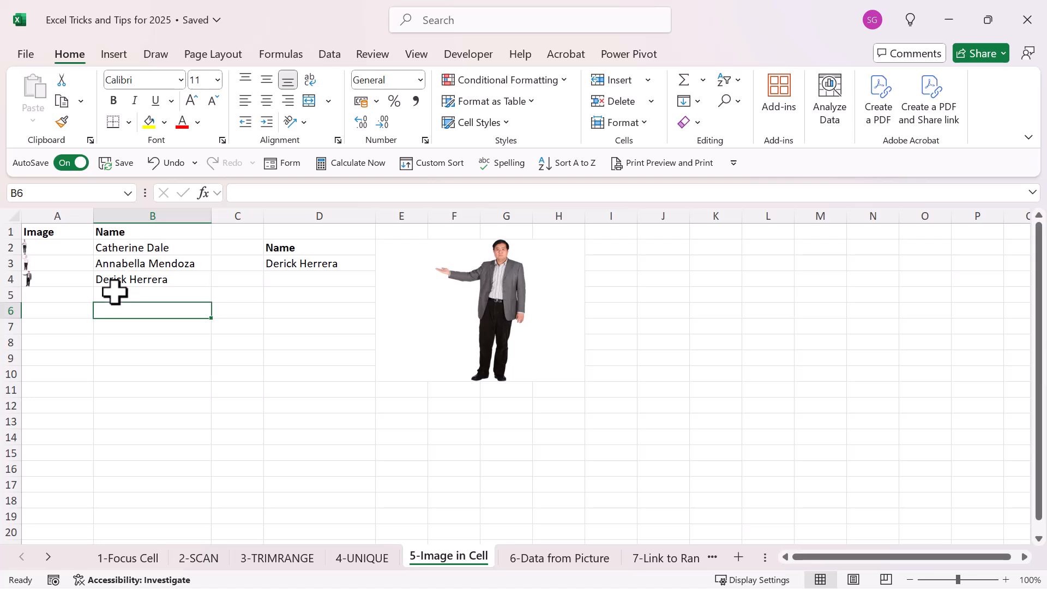
pyautogui.click(75, 246)
pyautogui.click(131, 307)
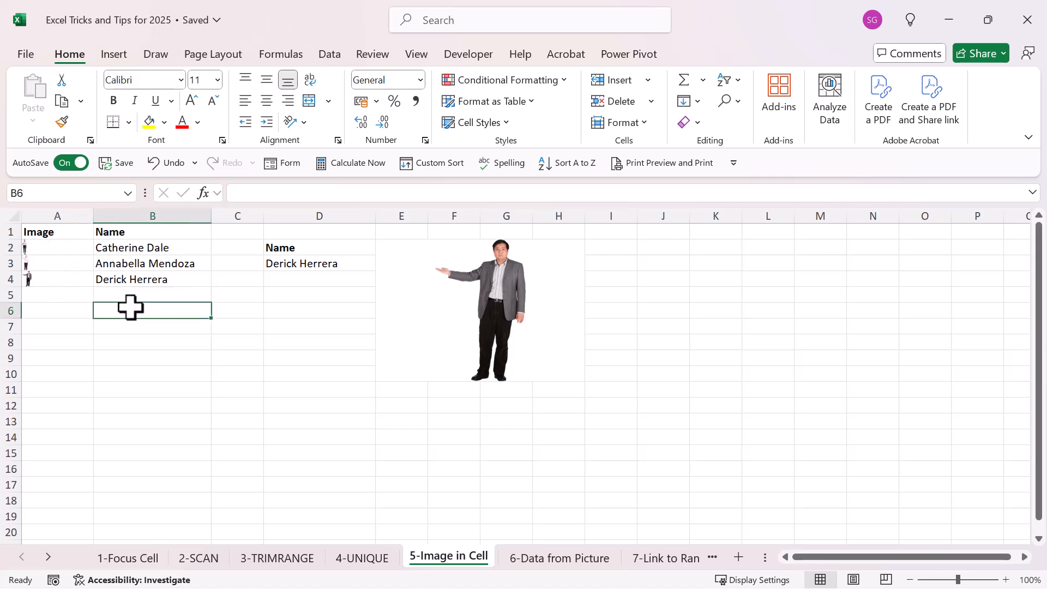
pyautogui.write('Samina Ghori')
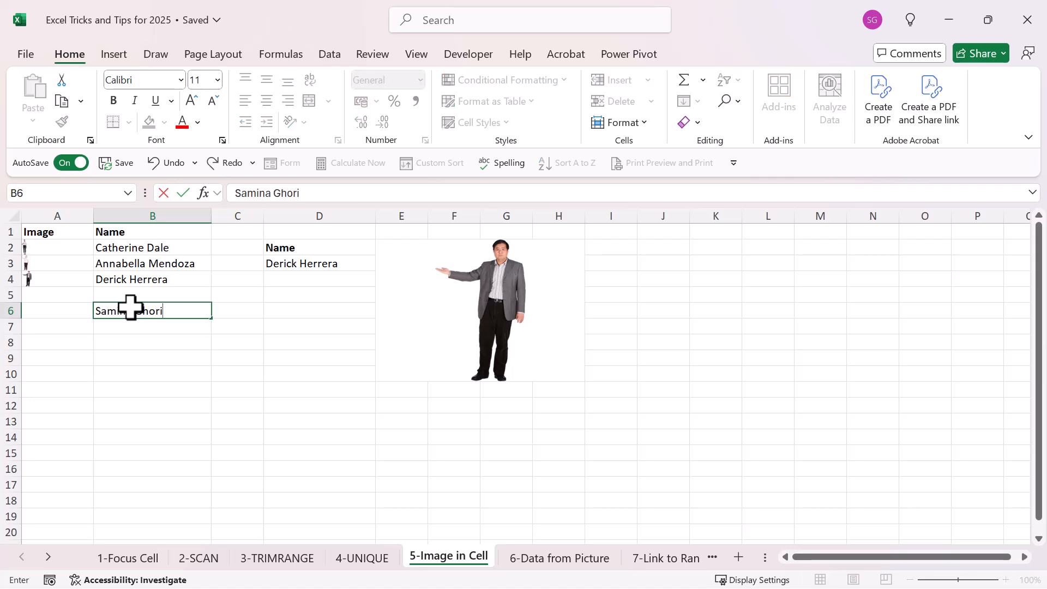
pyautogui.press('Return')
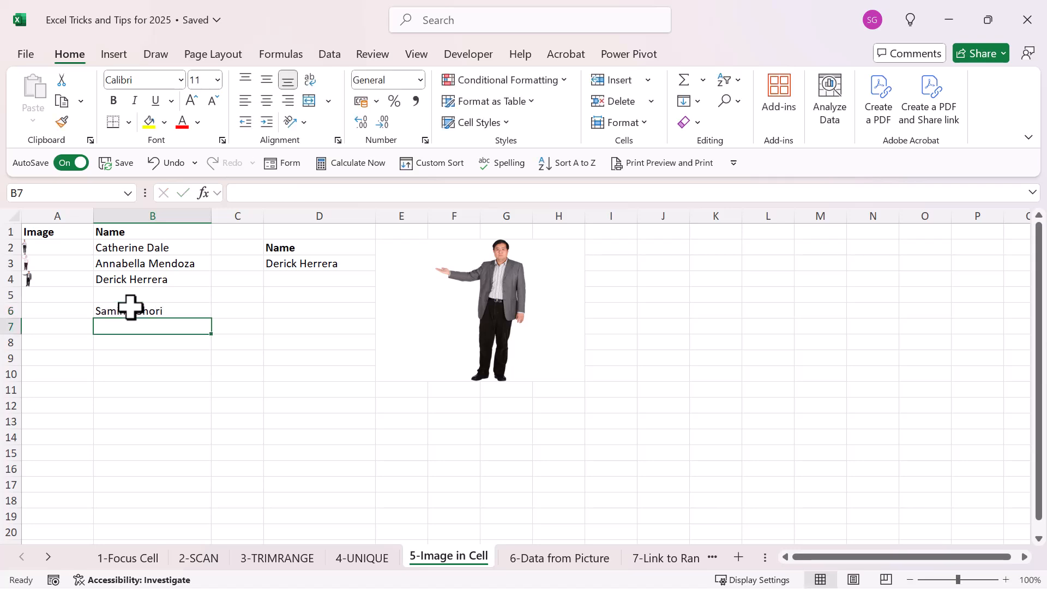
pyautogui.click(131, 307)
# Place a Cutout People stock image of the woman in a green top inside cell A6.
pyautogui.click(64, 307)
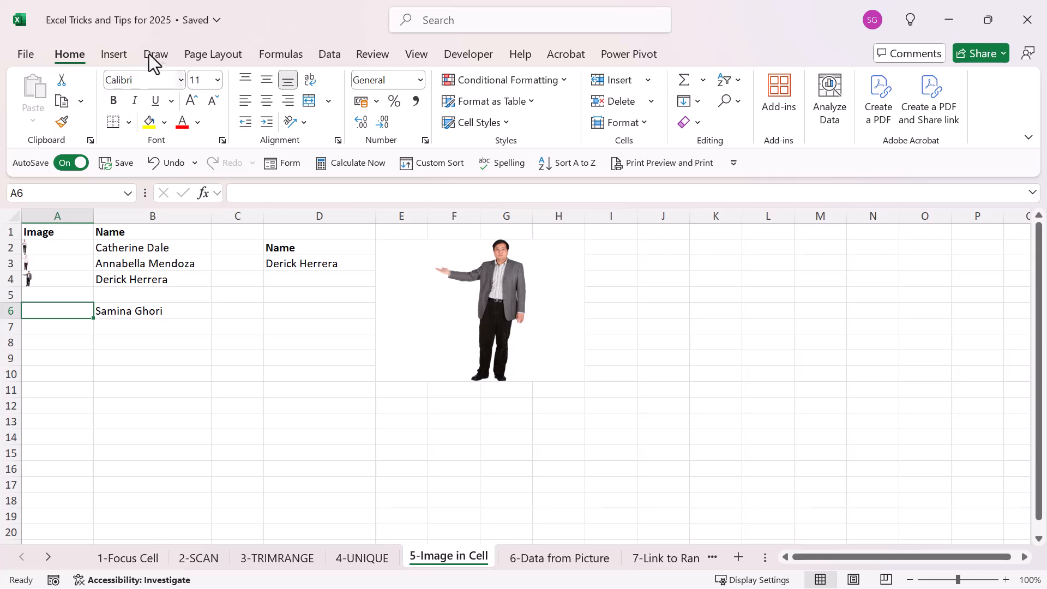
pyautogui.click(120, 48)
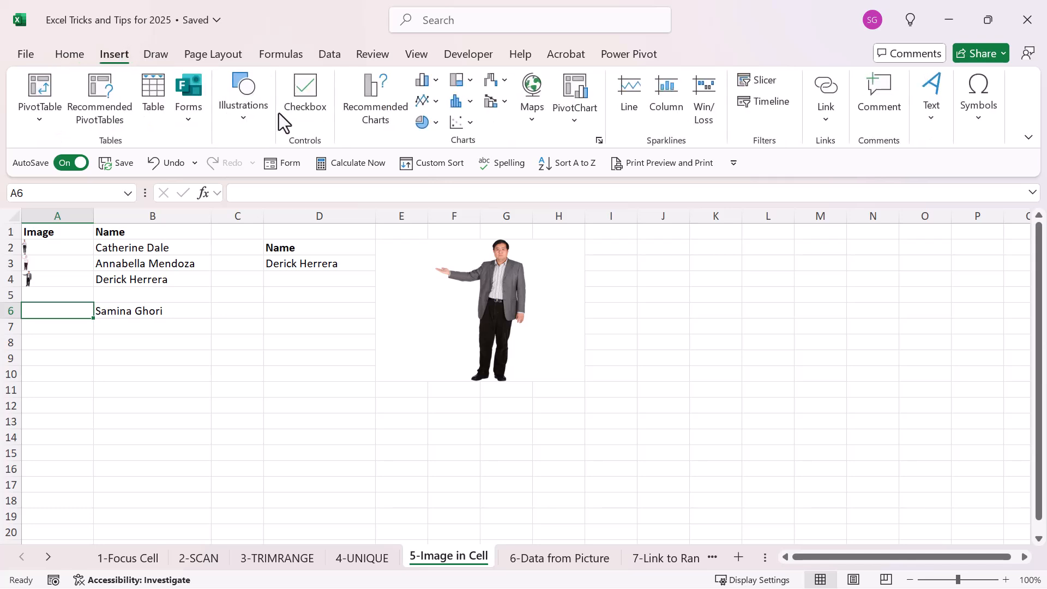
pyautogui.click(244, 121)
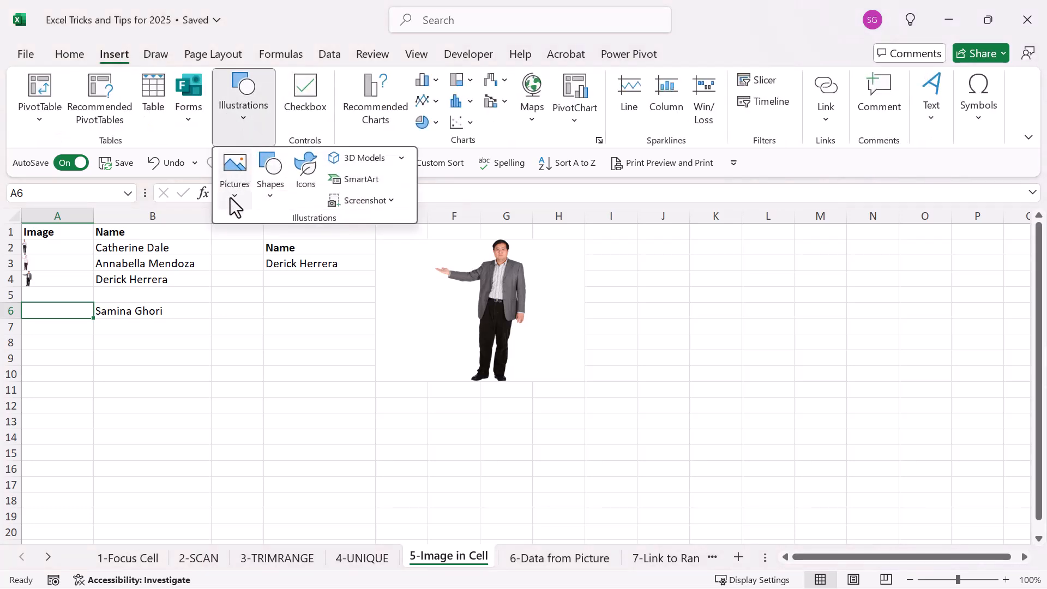
pyautogui.click(231, 198)
pyautogui.moveTo(299, 231)
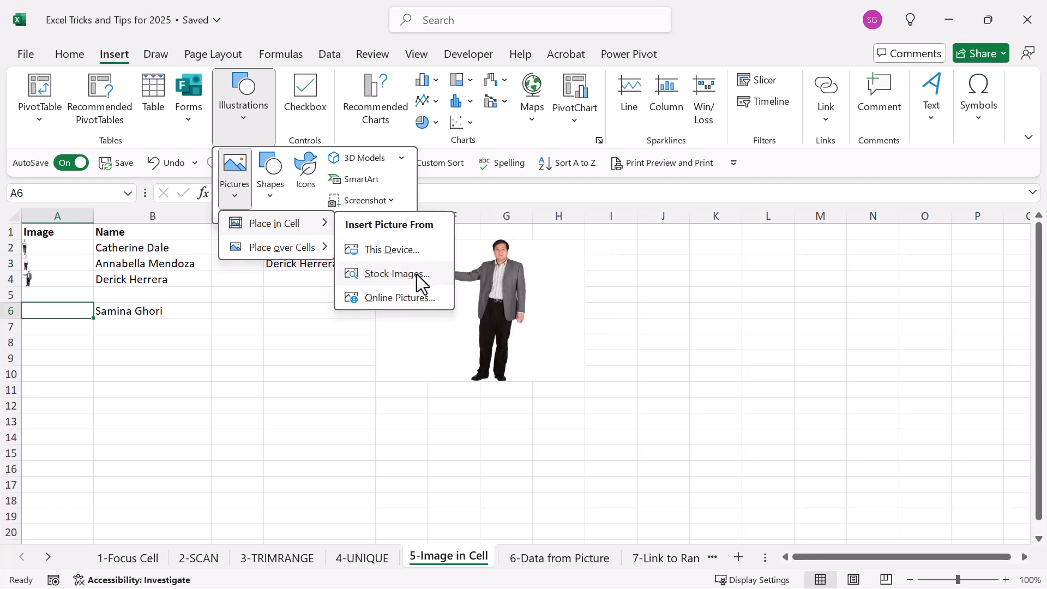
pyautogui.click(406, 275)
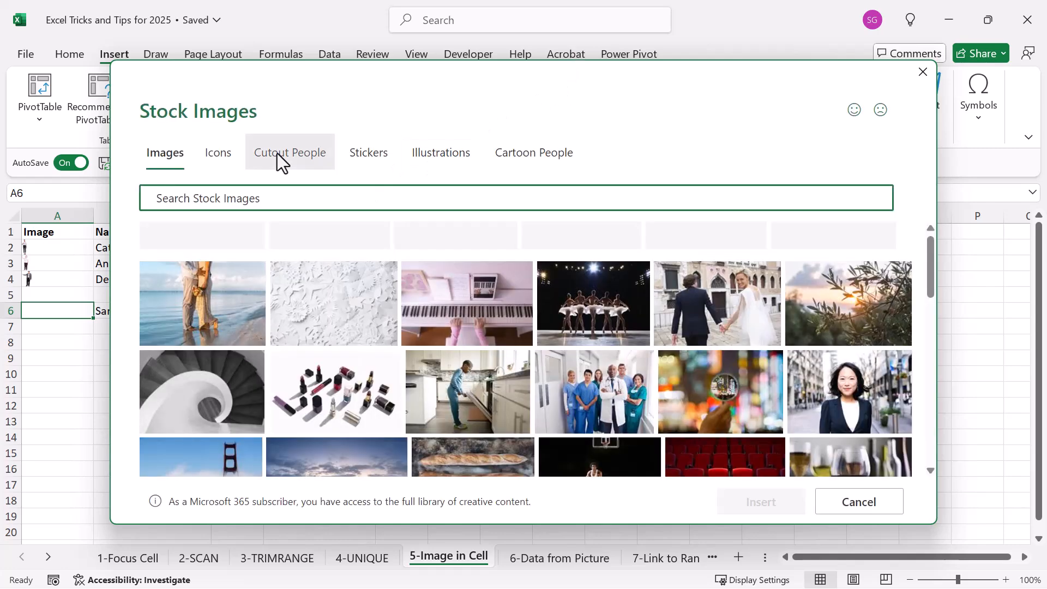
pyautogui.click(278, 155)
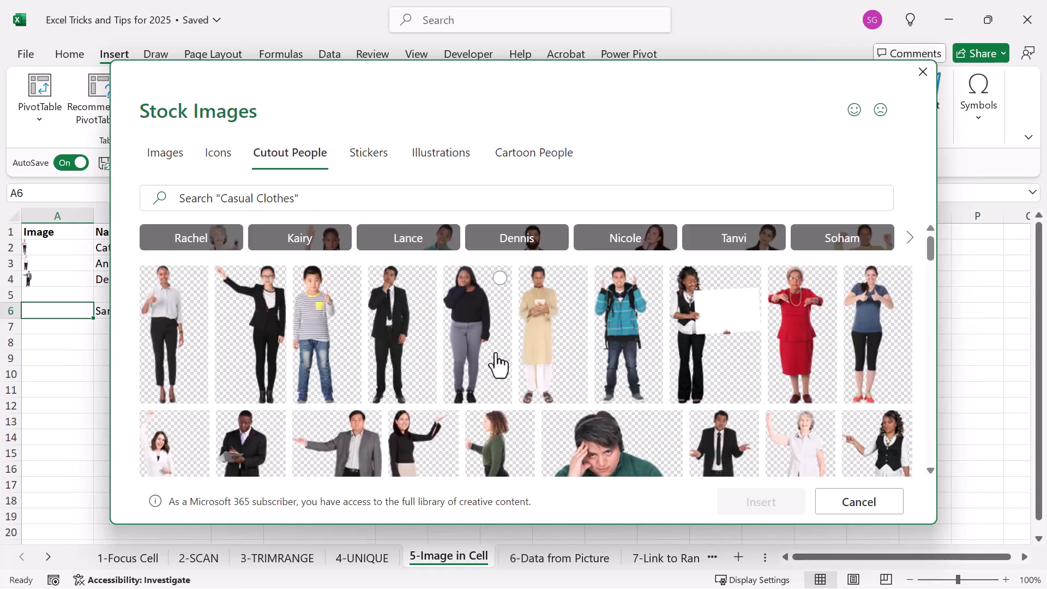
pyautogui.scroll(-2, 499, 366)
pyautogui.scroll(-2, 498, 365)
pyautogui.click(495, 297)
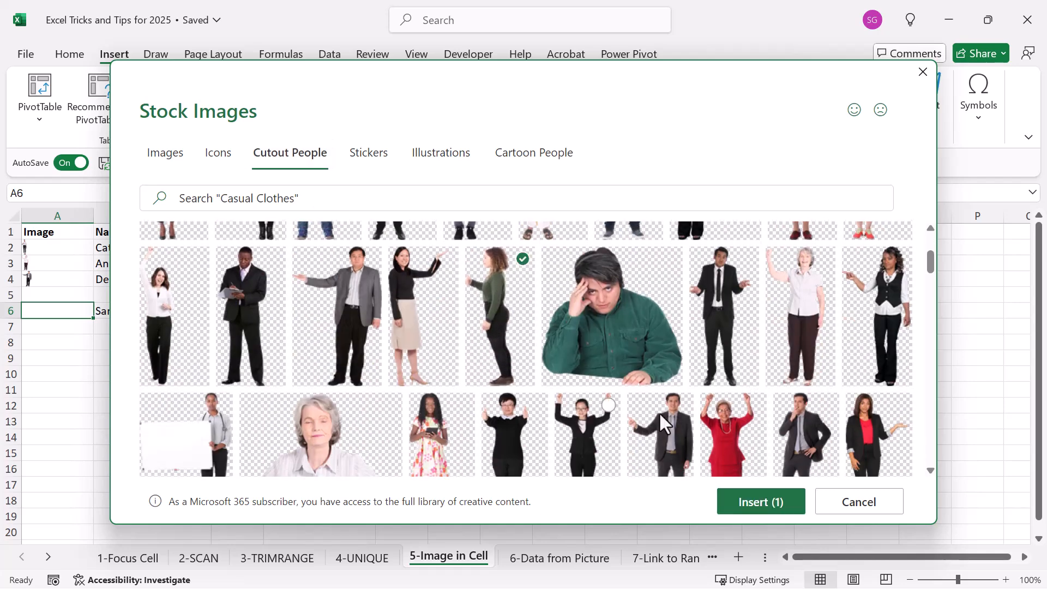
pyautogui.click(774, 510)
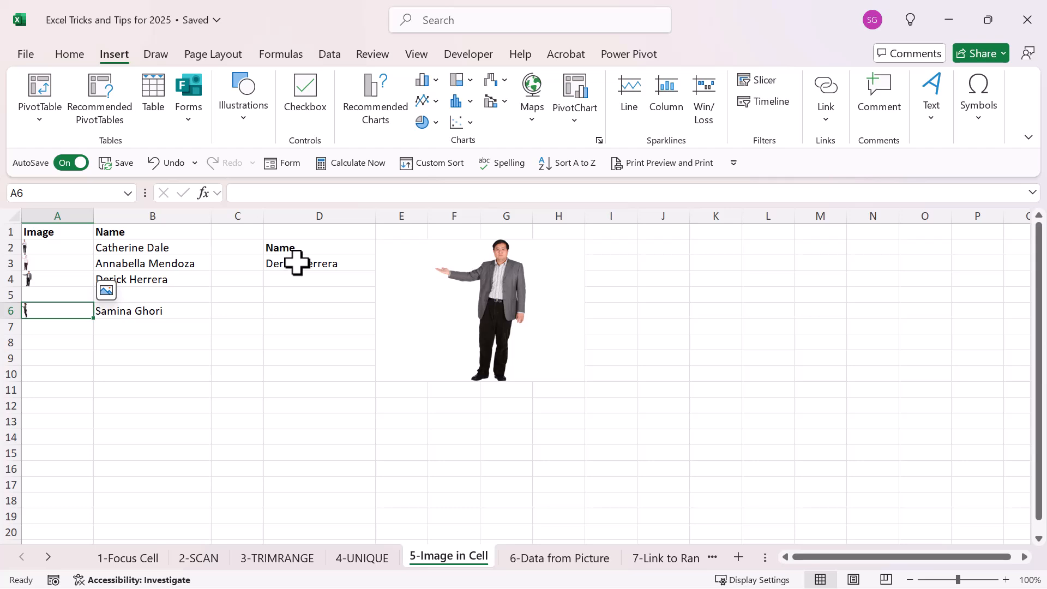
# Check the XLOOKUP formula in the picture cell E2, and try to enter the newly added person's name in D3.
pyautogui.click(441, 296)
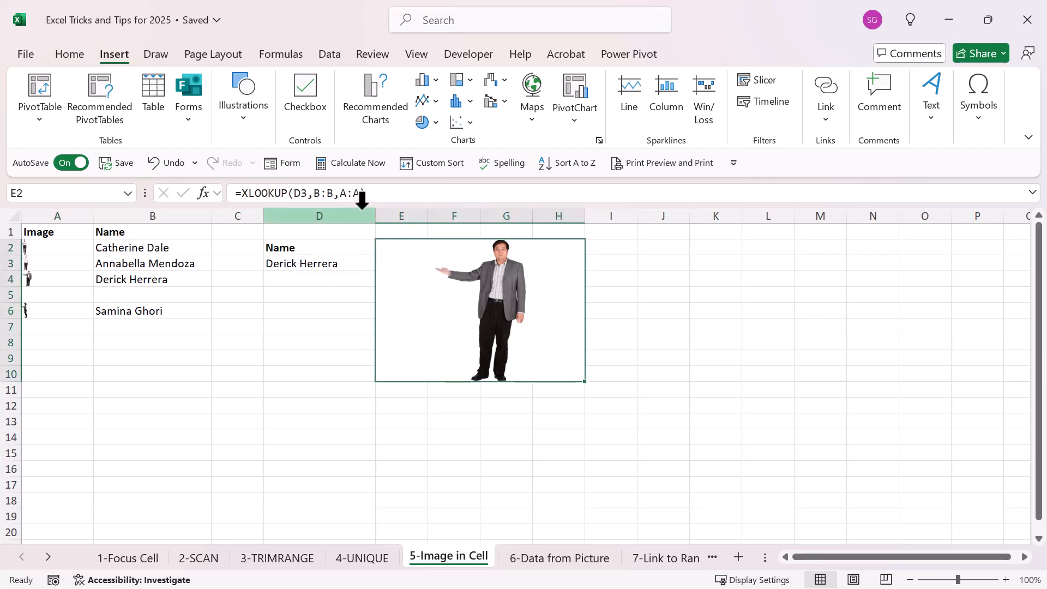
pyautogui.click(322, 266)
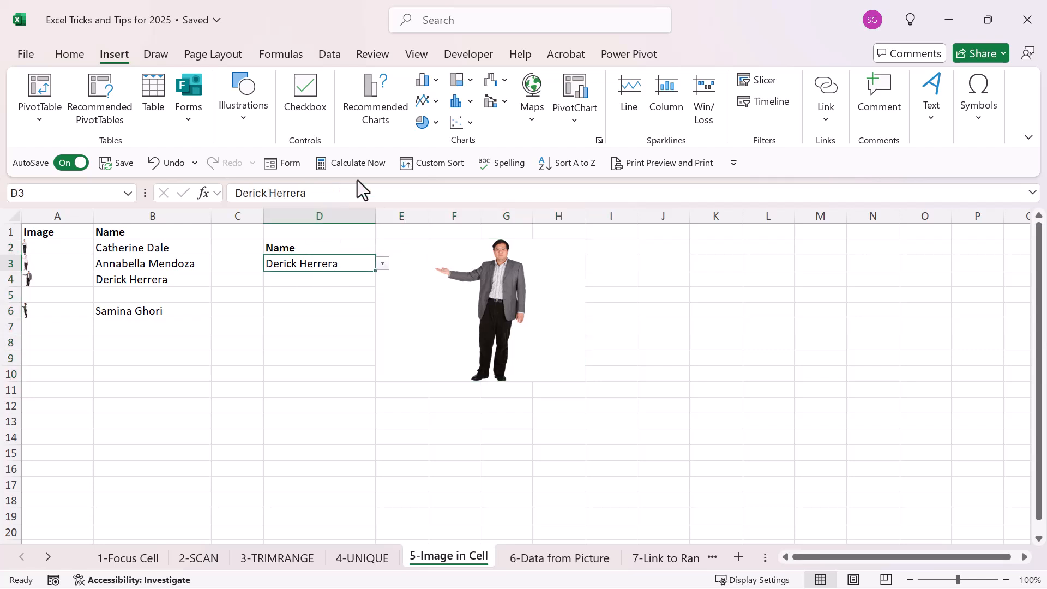
pyautogui.write('s')
pyautogui.write('a')
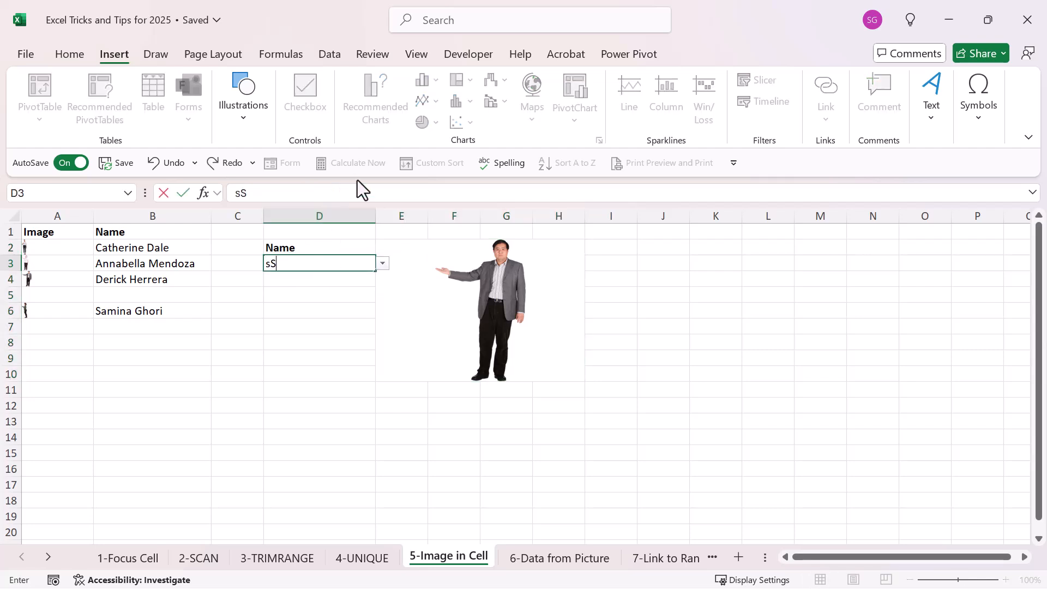
pyautogui.press('BackSpace')
pyautogui.press('BackSpace')
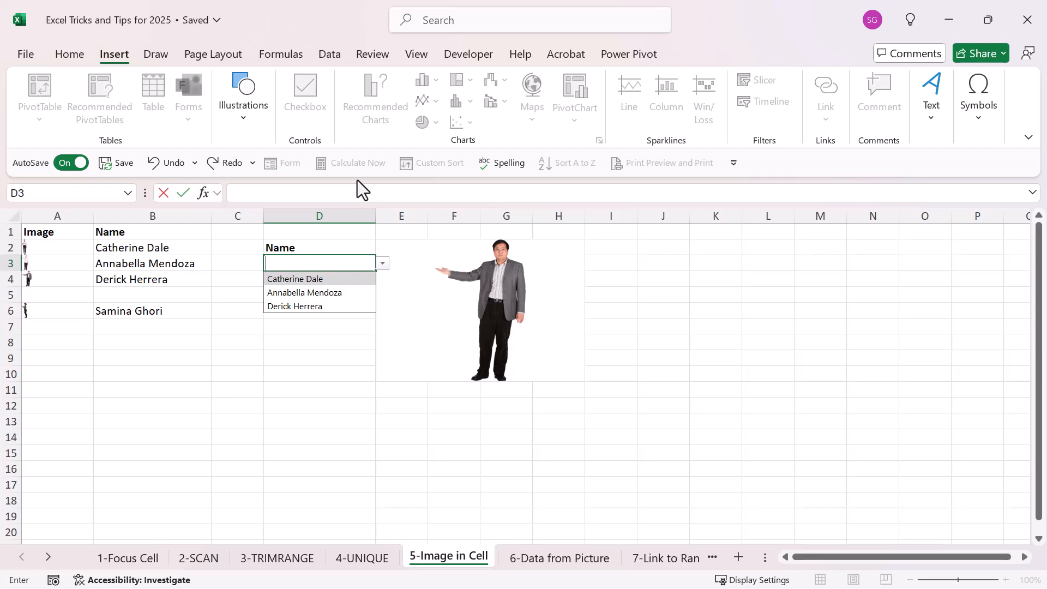
pyautogui.press('Escape')
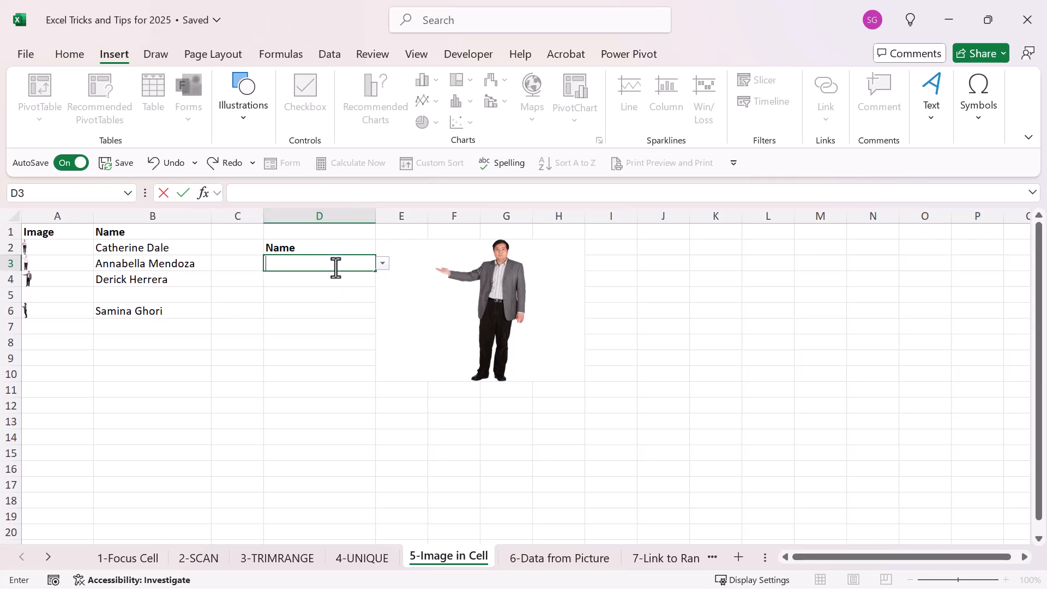
pyautogui.press('Escape')
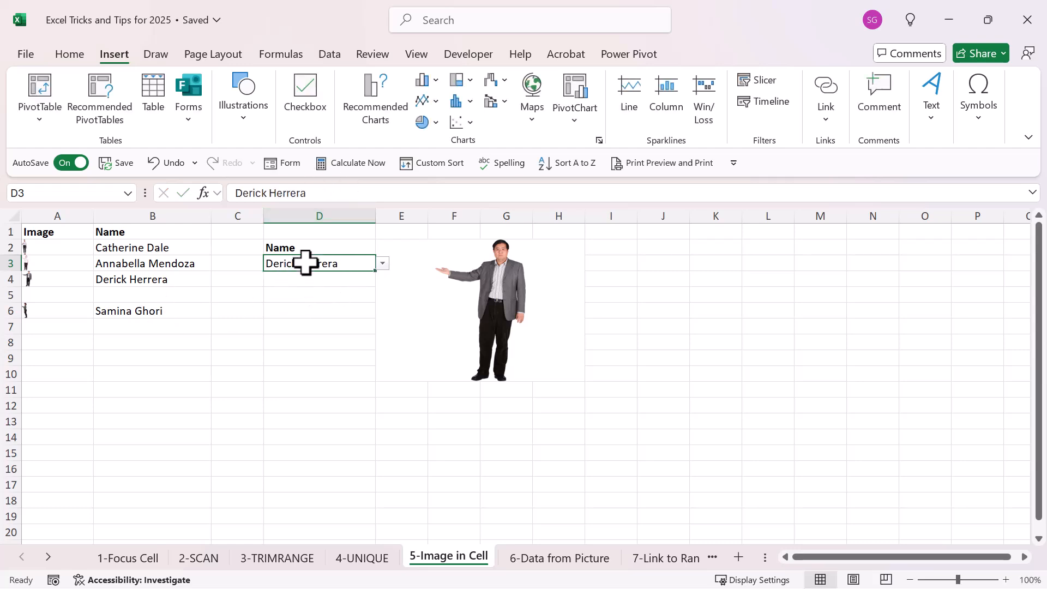
# Extend the data validation list source for cell D3 so that it includes the new name in B6.
pyautogui.click(327, 55)
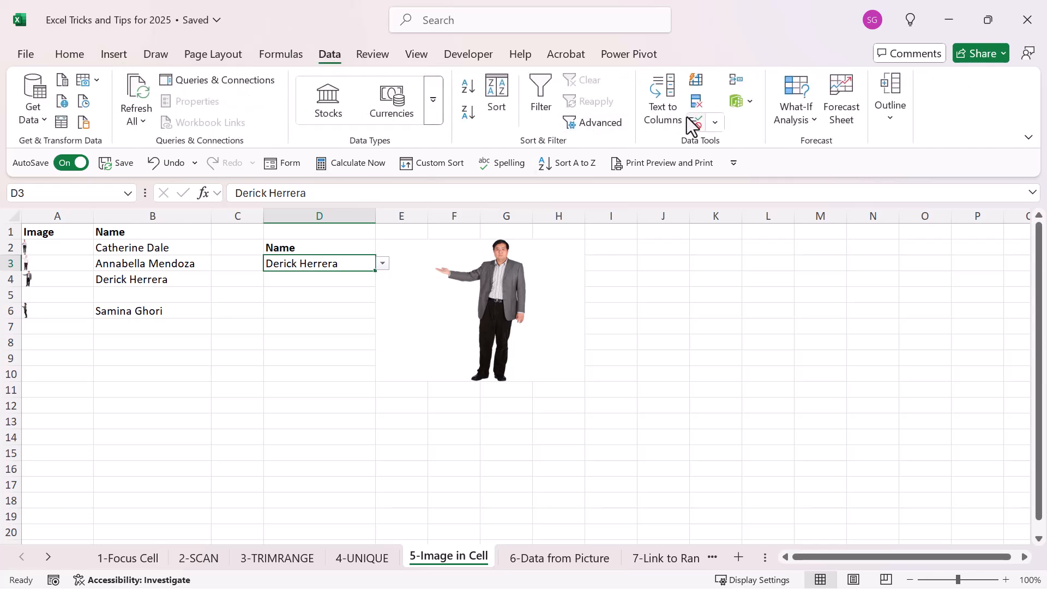
pyautogui.click(710, 125)
pyautogui.click(731, 147)
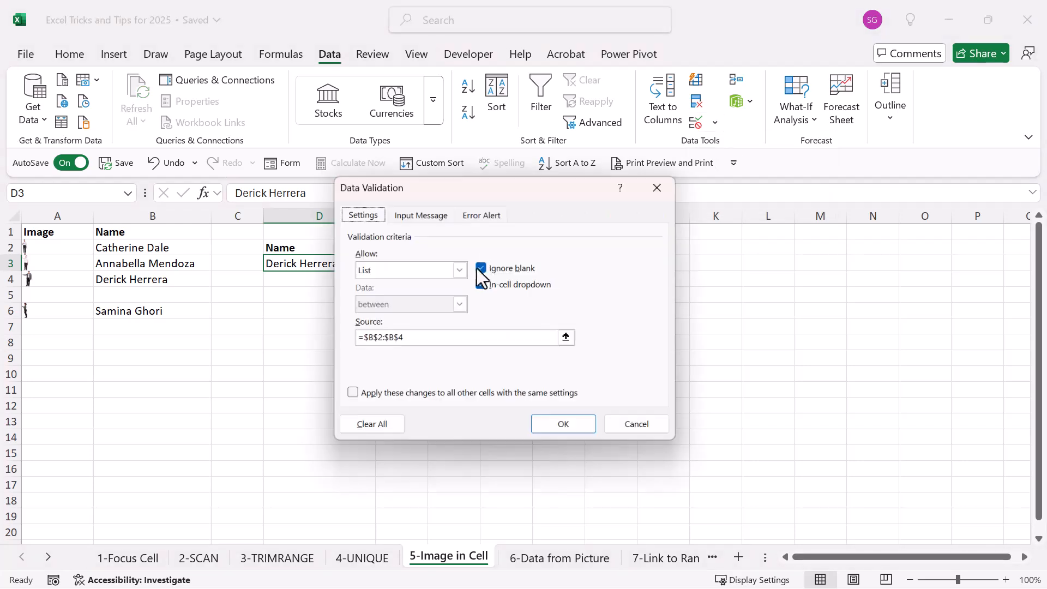
pyautogui.click(430, 339)
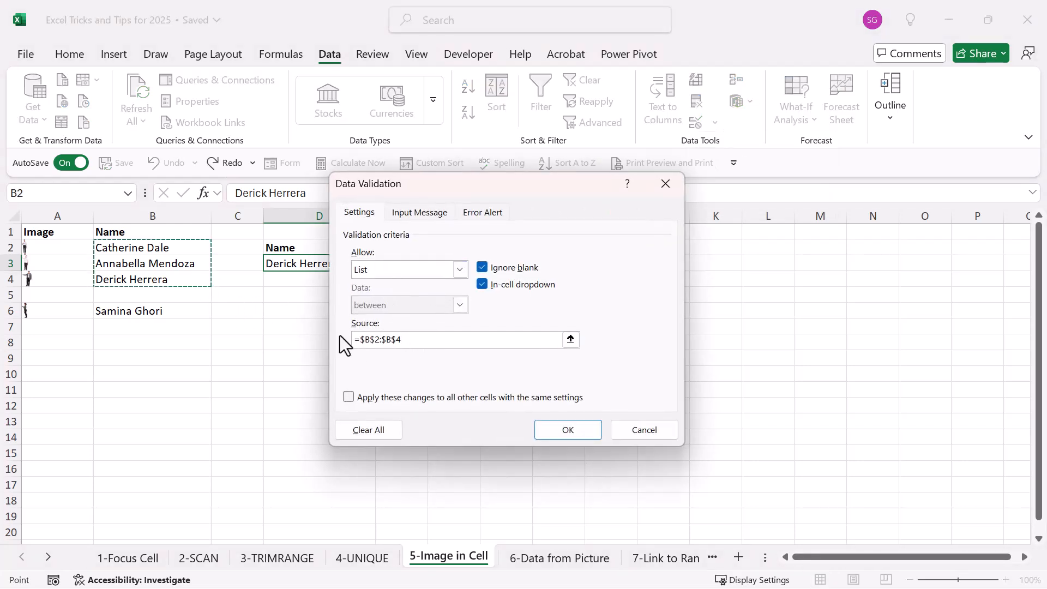
pyautogui.press('Return')
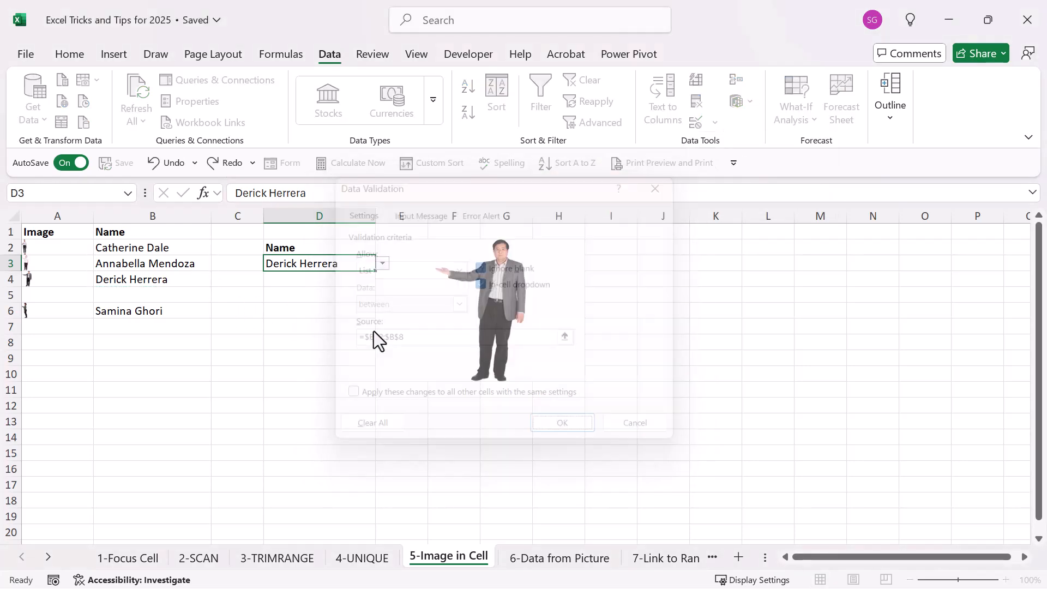
# Choose the newly added person's name in D3 and check the XLOOKUP formula in the picture cell E2.
pyautogui.click(383, 264)
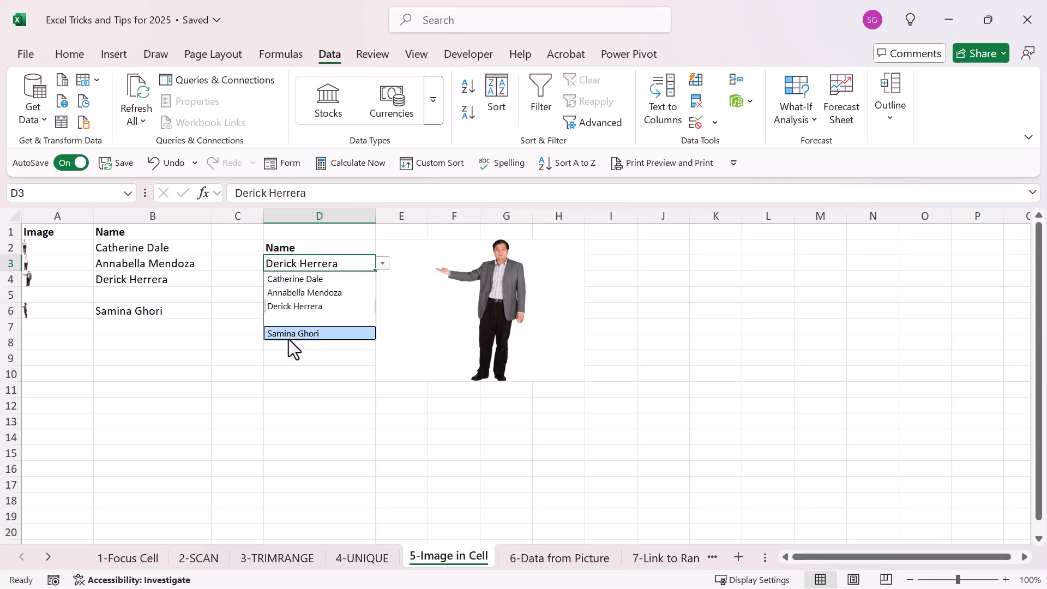
pyautogui.click(289, 335)
pyautogui.click(556, 323)
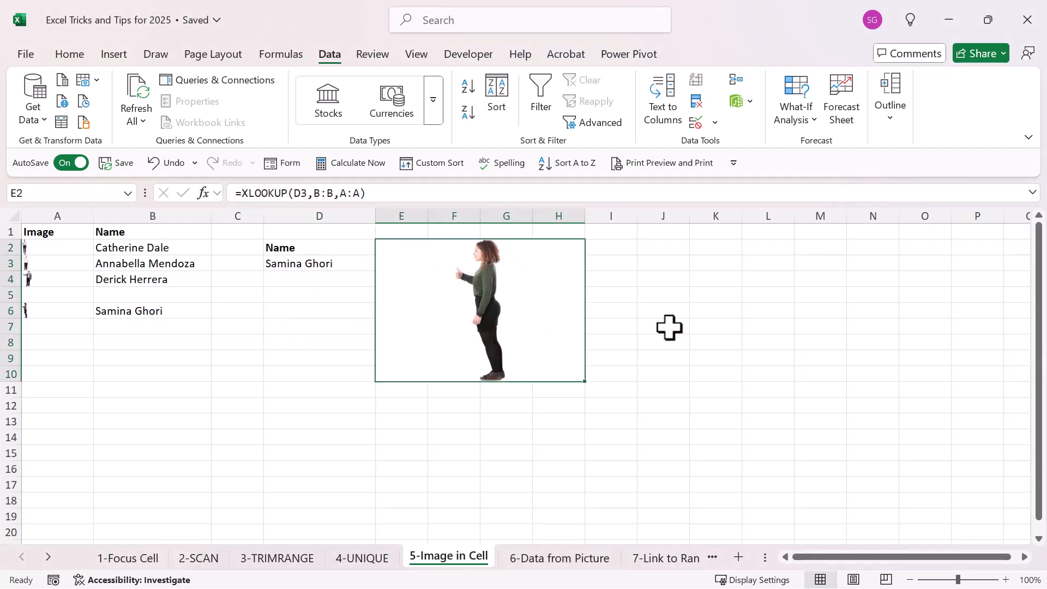
pyautogui.click(672, 321)
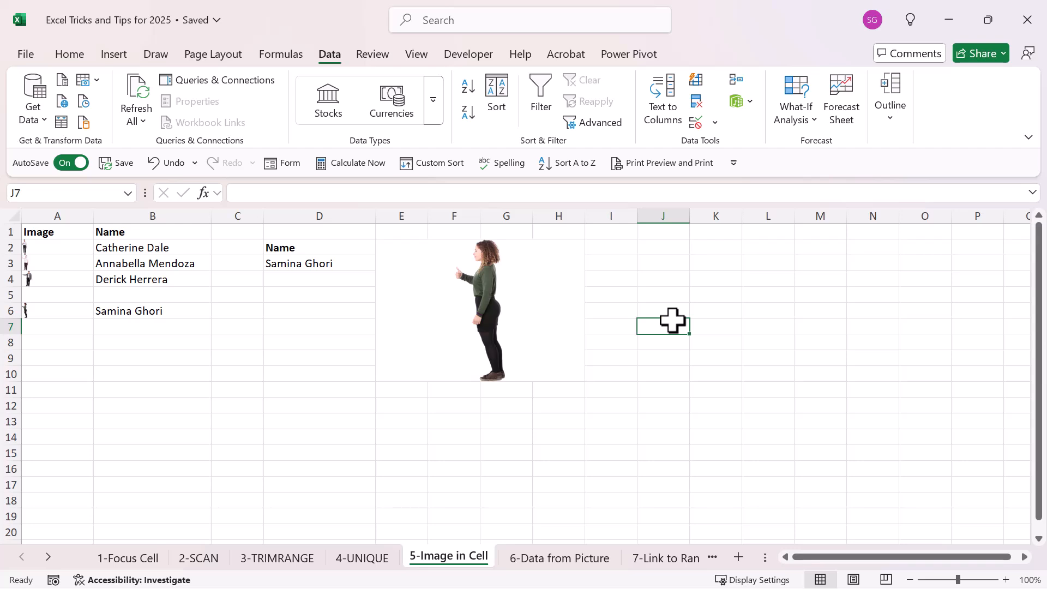
# On the 6-Data from Picture sheet, copy the population table picture and start importing its data from the clipboard at cell G5.
pyautogui.hotkey('ctrl', 'pagedown')
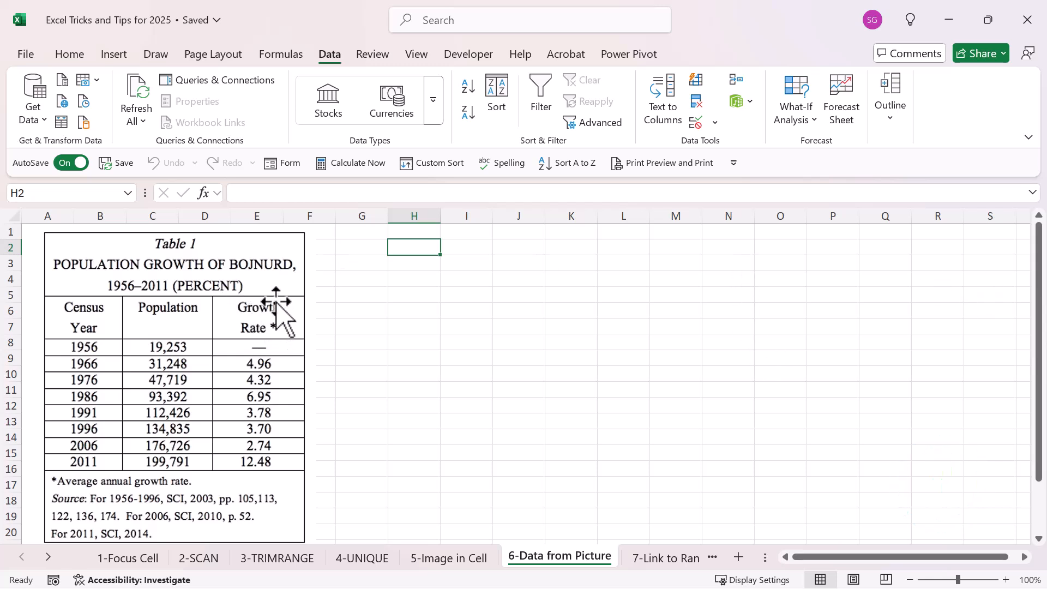
pyautogui.click(235, 285)
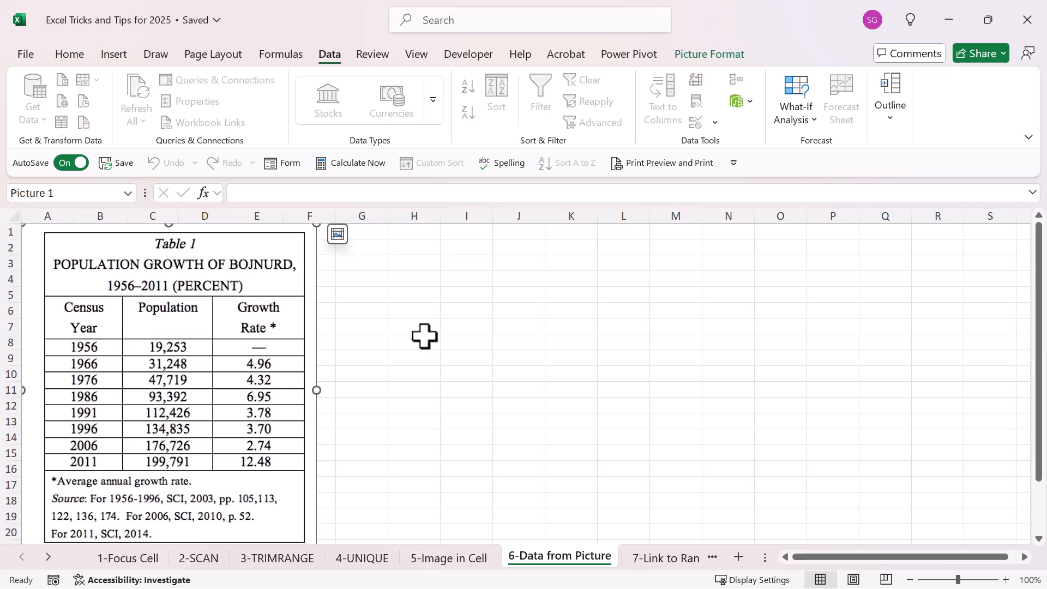
pyautogui.click(373, 298)
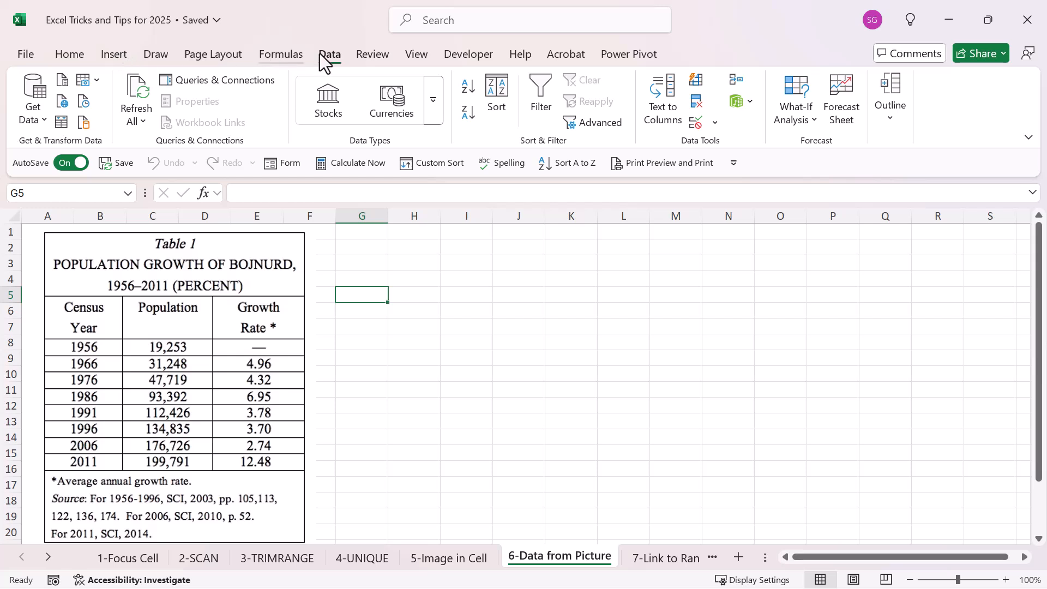
pyautogui.click(97, 79)
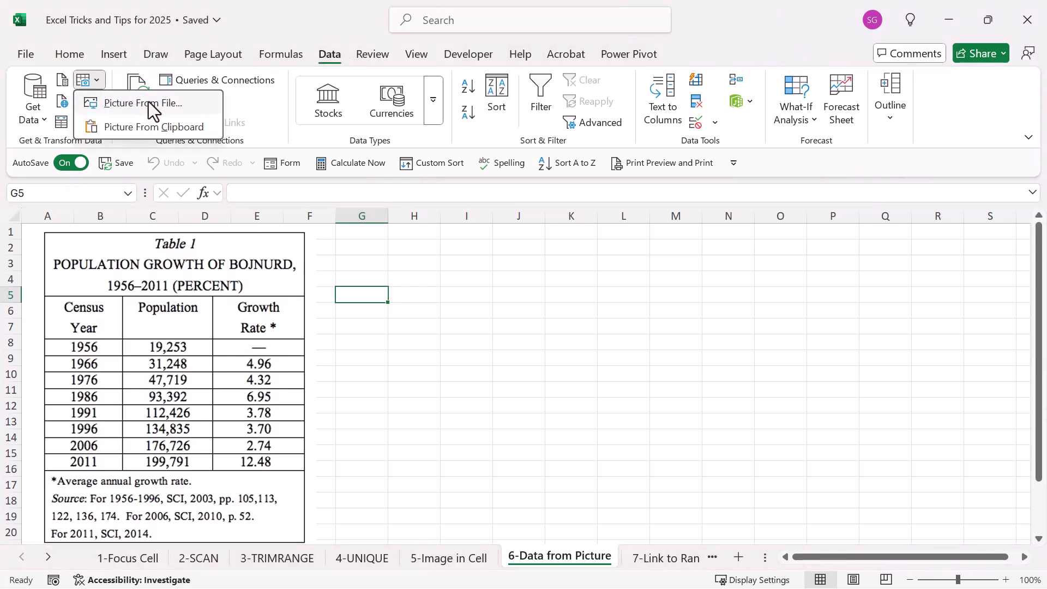
pyautogui.click(152, 129)
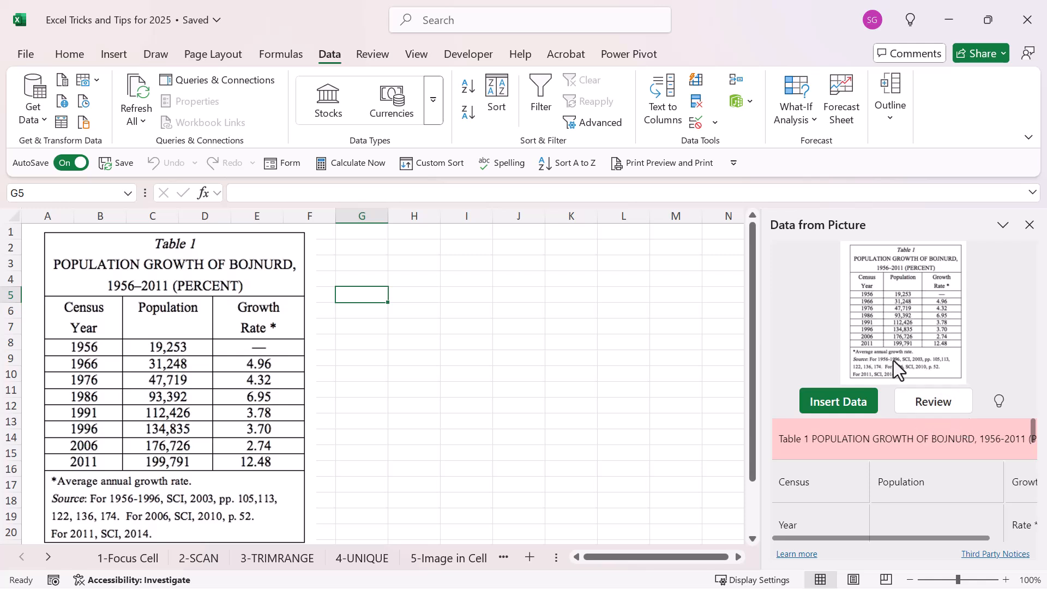
# Look over the data recognised from the picture, then clear the first flagged item, the table title, and accept it.
pyautogui.scroll(-1, 847, 443)
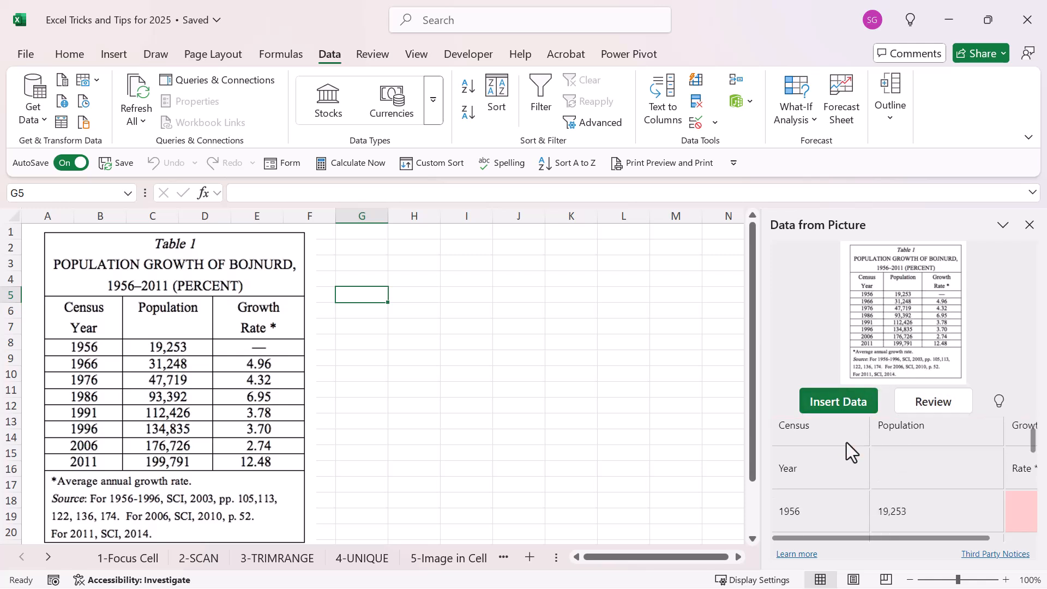
pyautogui.scroll(-1, 847, 442)
pyautogui.moveTo(907, 537); pyautogui.dragTo(1017, 557)
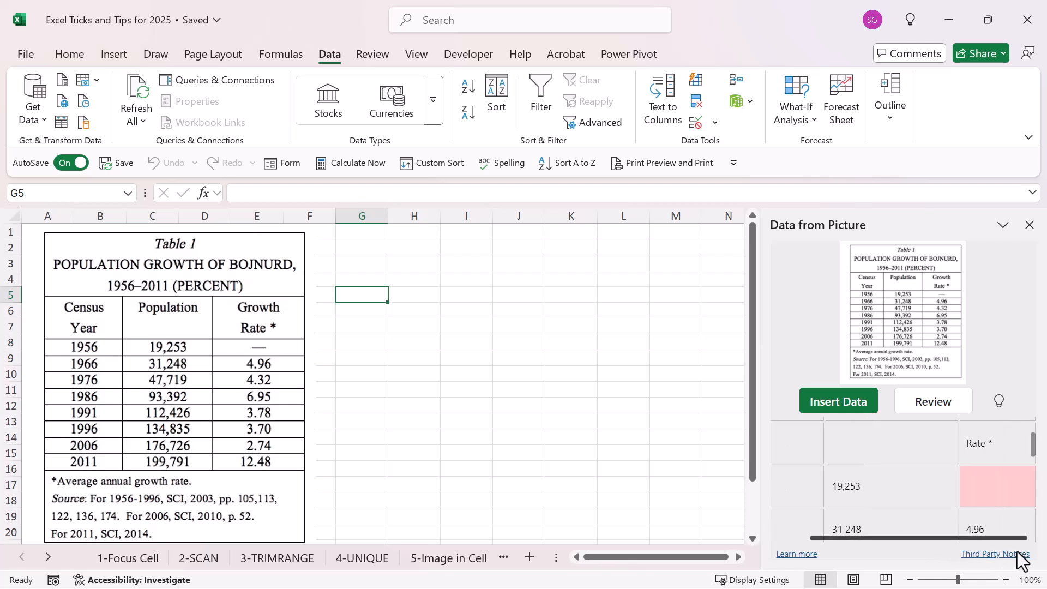
pyautogui.scroll(-7, 997, 493)
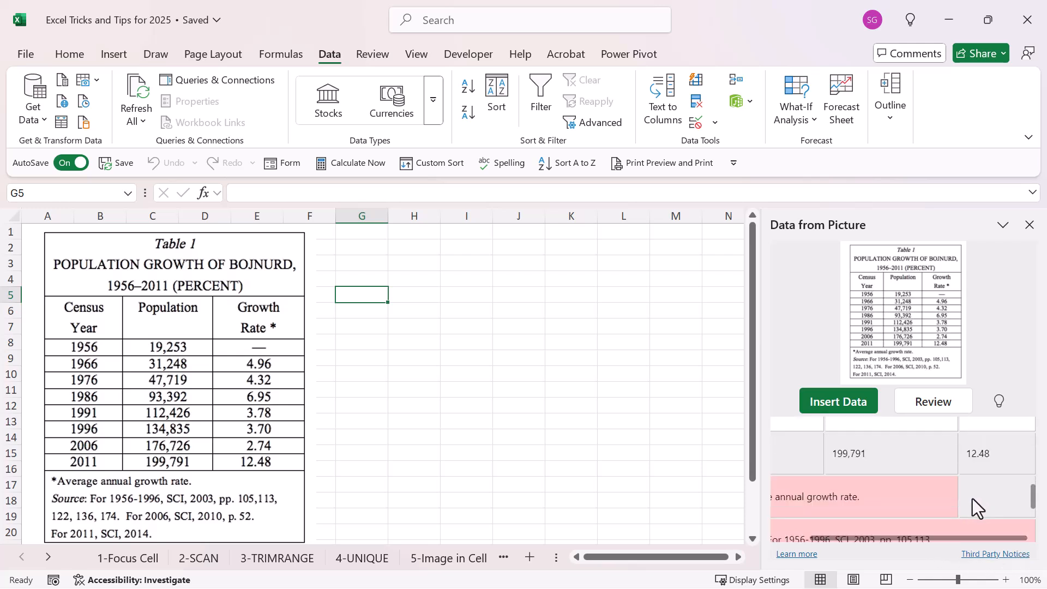
pyautogui.scroll(-2, 976, 507)
pyautogui.click(921, 404)
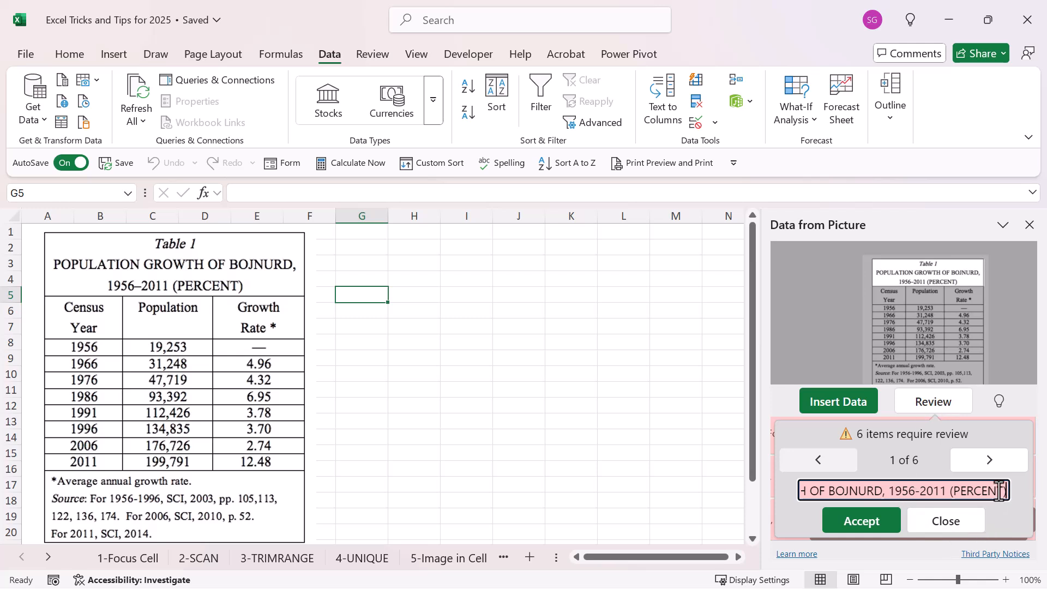
pyautogui.moveTo(999, 490); pyautogui.dragTo(694, 486)
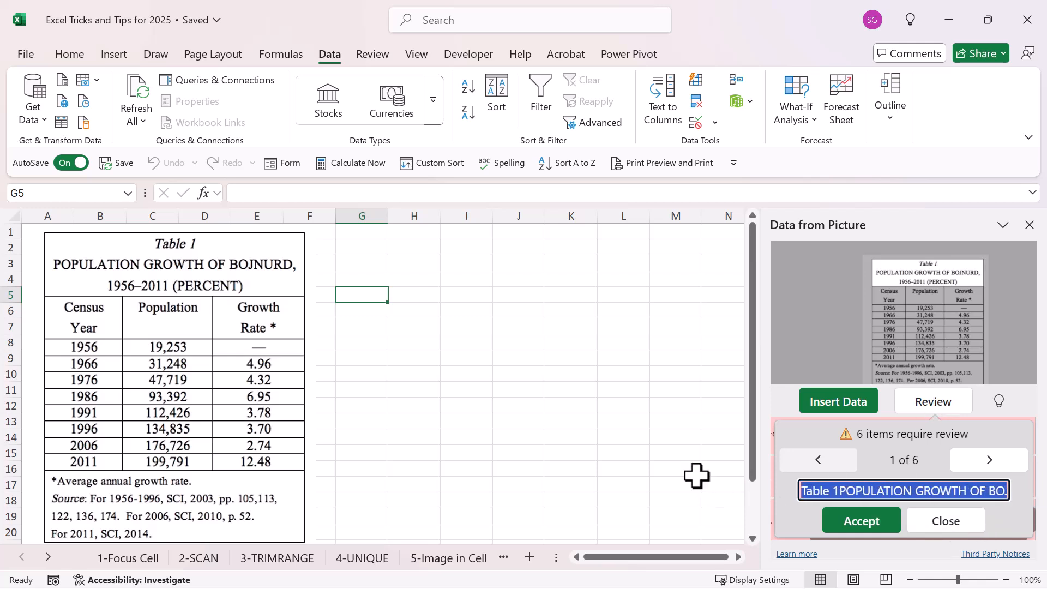
pyautogui.press('Delete')
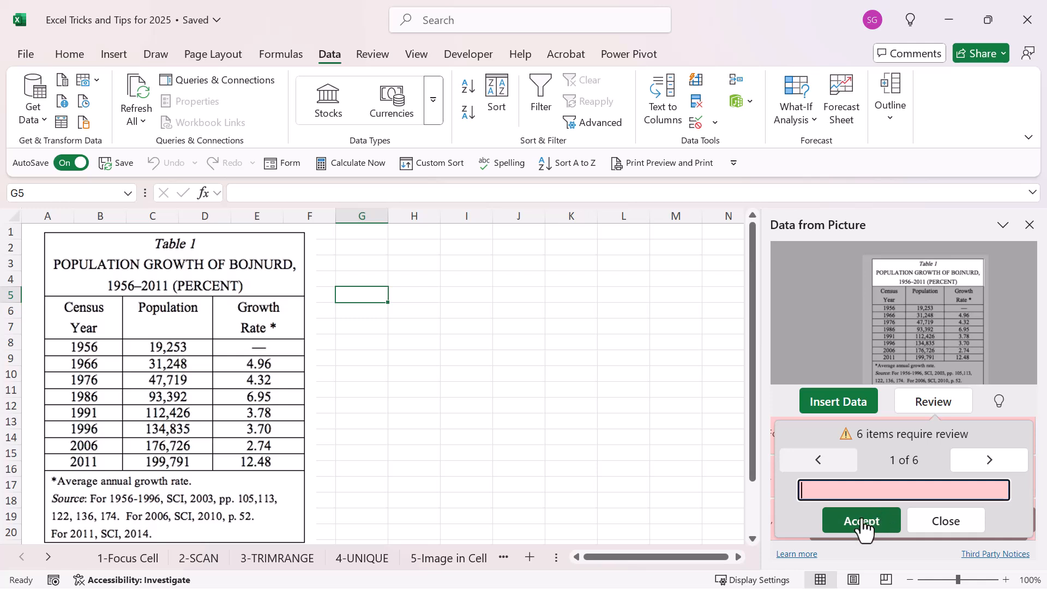
pyautogui.click(861, 521)
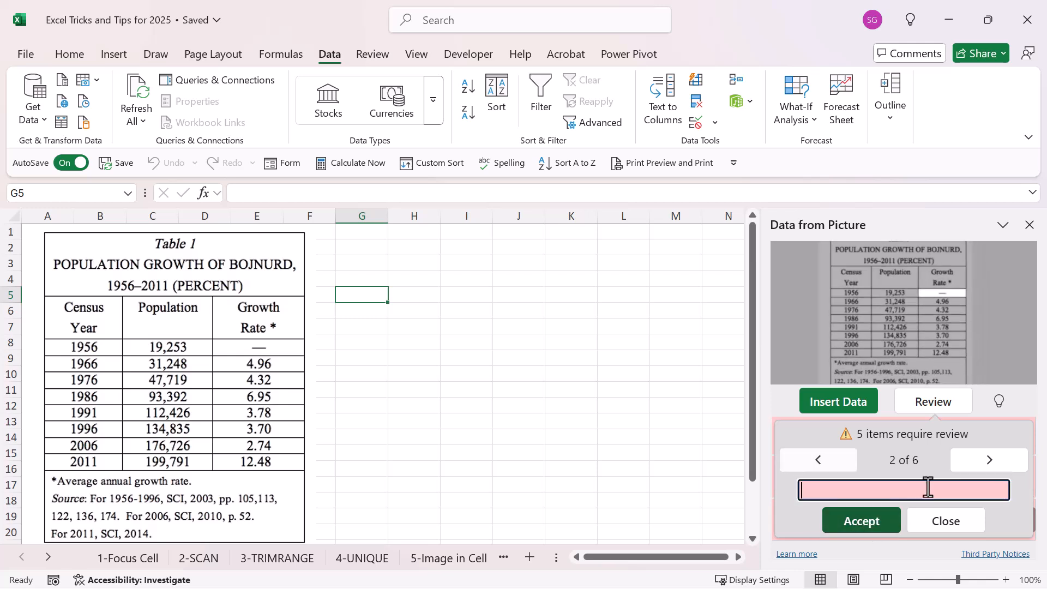
# Accept the remaining flagged items as recognised and insert the picture data into the sheet.
pyautogui.click(872, 524)
pyautogui.click(874, 526)
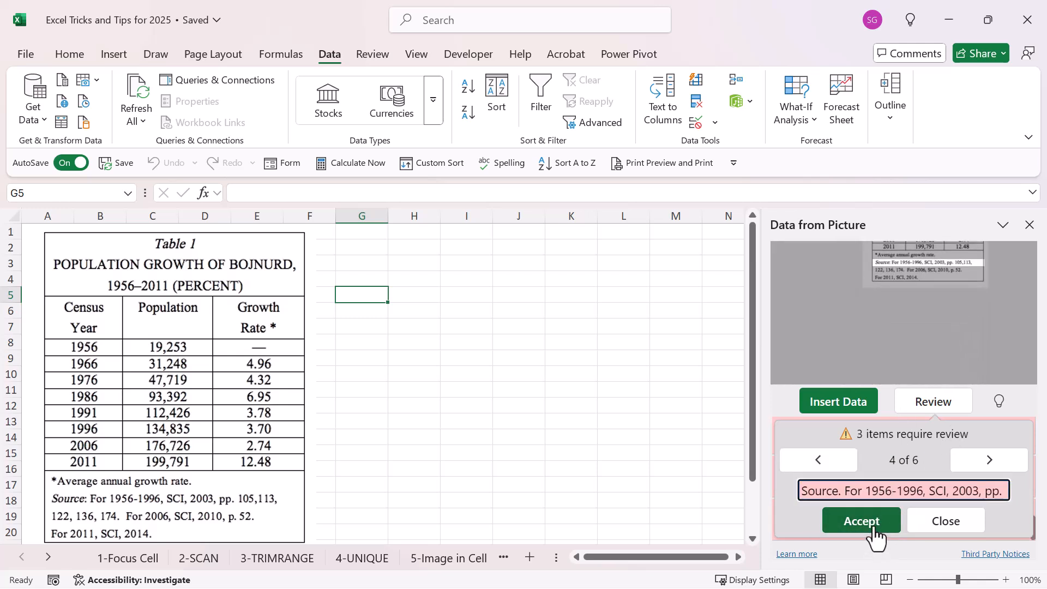
pyautogui.click(872, 525)
pyautogui.click(873, 525)
pyautogui.click(872, 525)
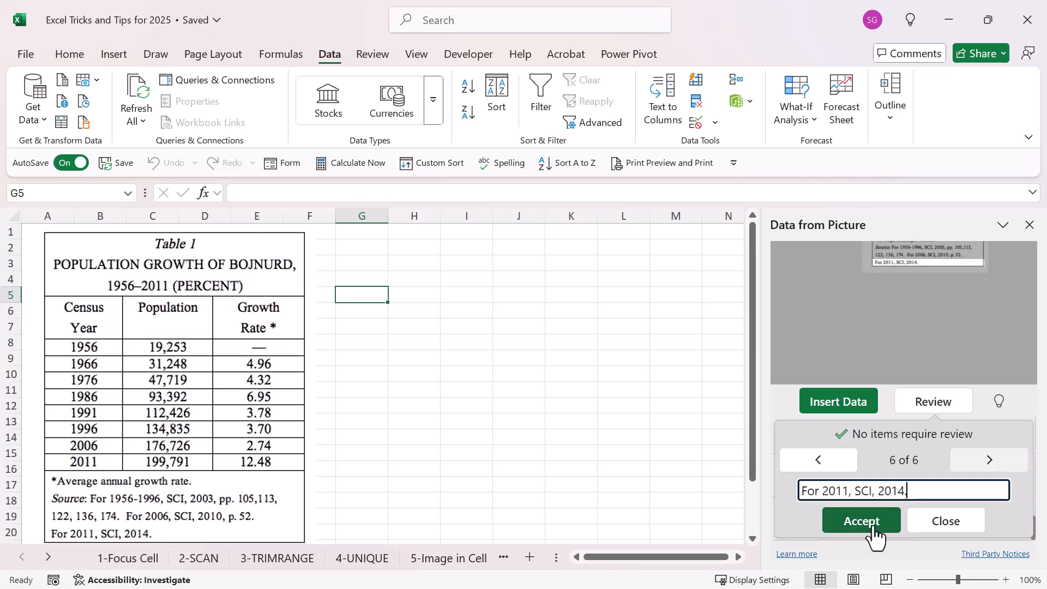
pyautogui.click(873, 525)
pyautogui.click(841, 402)
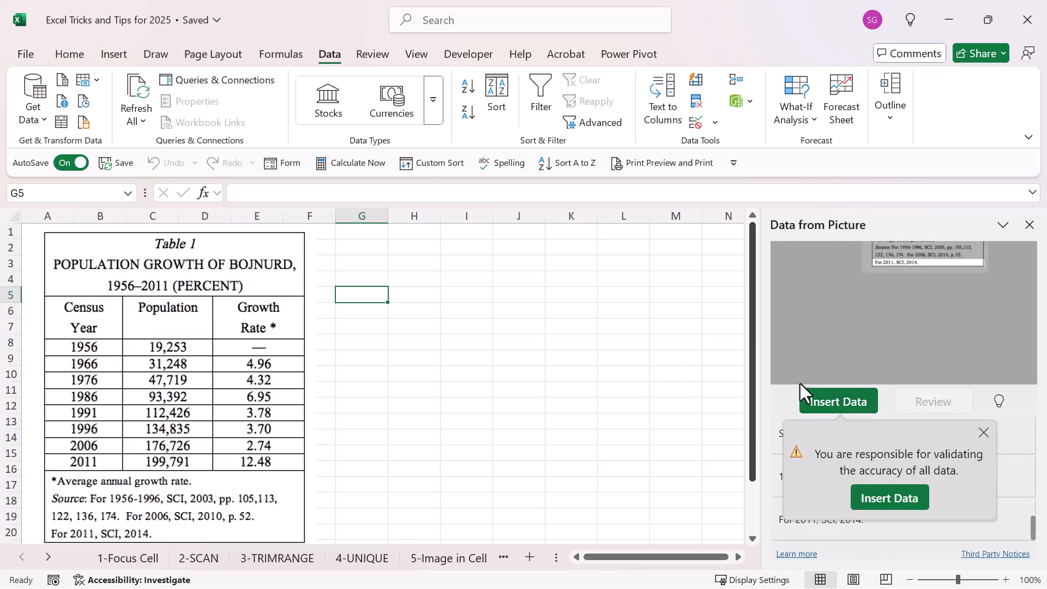
pyautogui.click(894, 505)
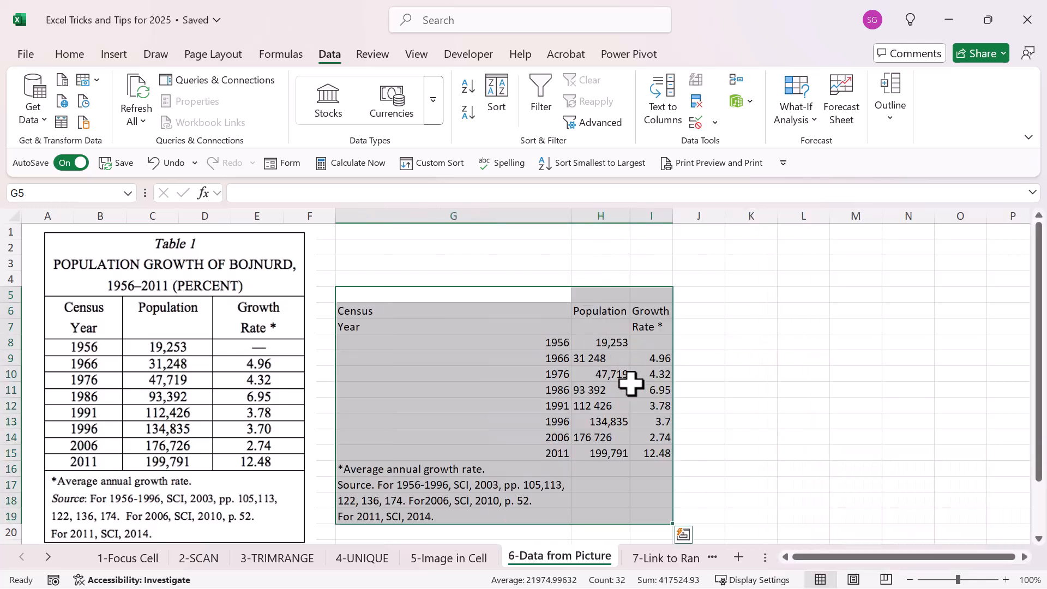
# Check the imported population values in cells H8 and H9 against the source picture.
pyautogui.click(618, 347)
pyautogui.click(587, 364)
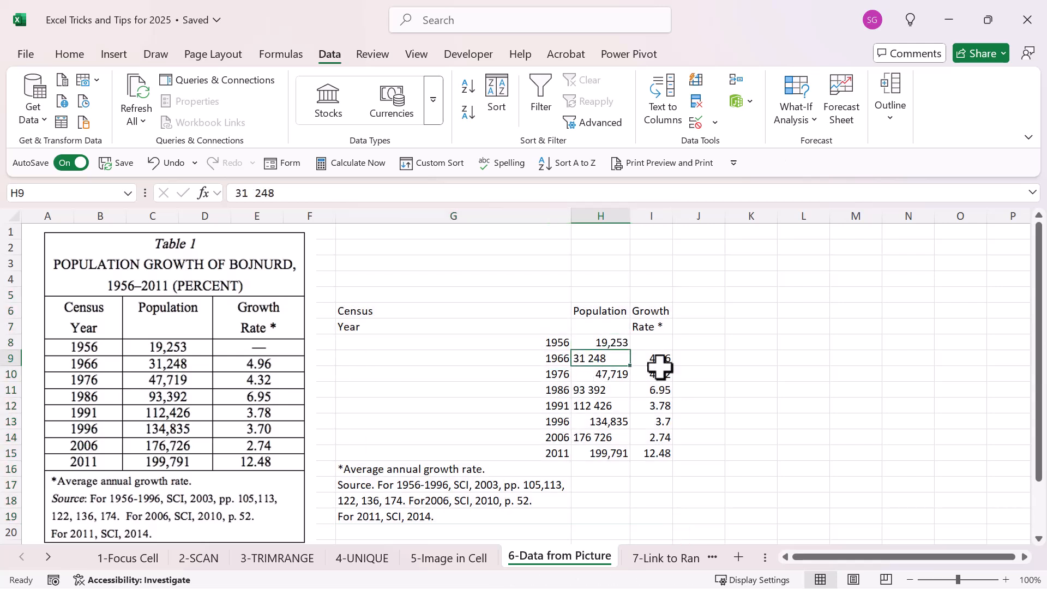
pyautogui.click(691, 374)
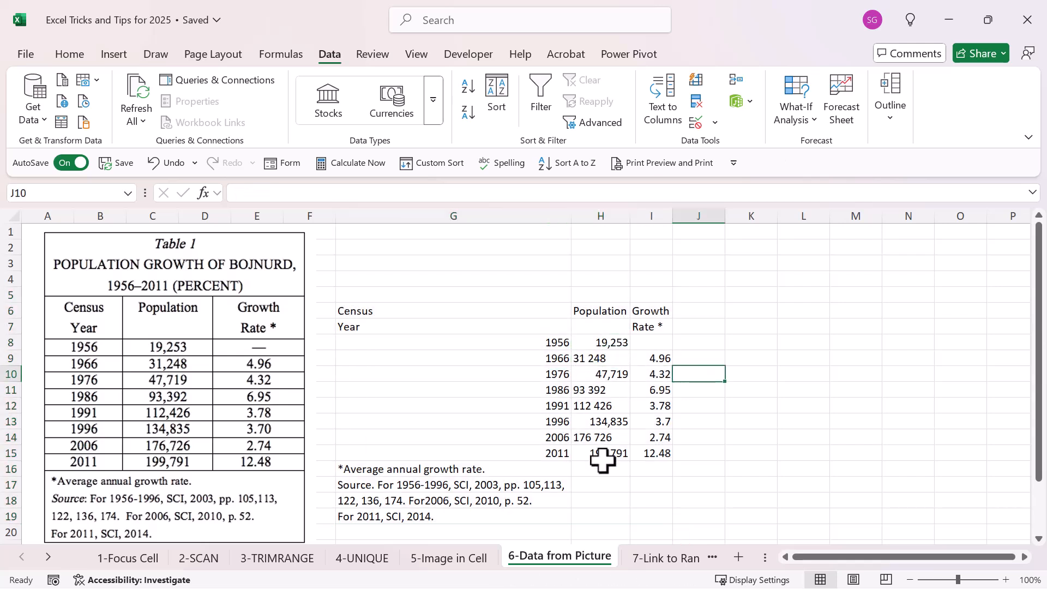
pyautogui.click(790, 328)
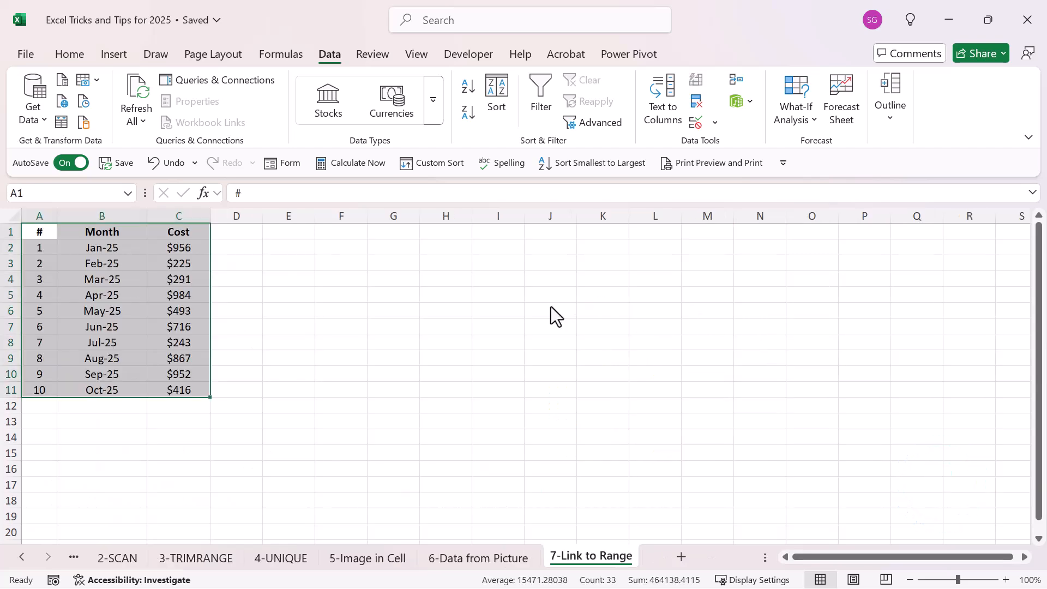
# On the 7-Link to Range sheet, select the table A1:C11 and generate a link to this range.
pyautogui.click(458, 410)
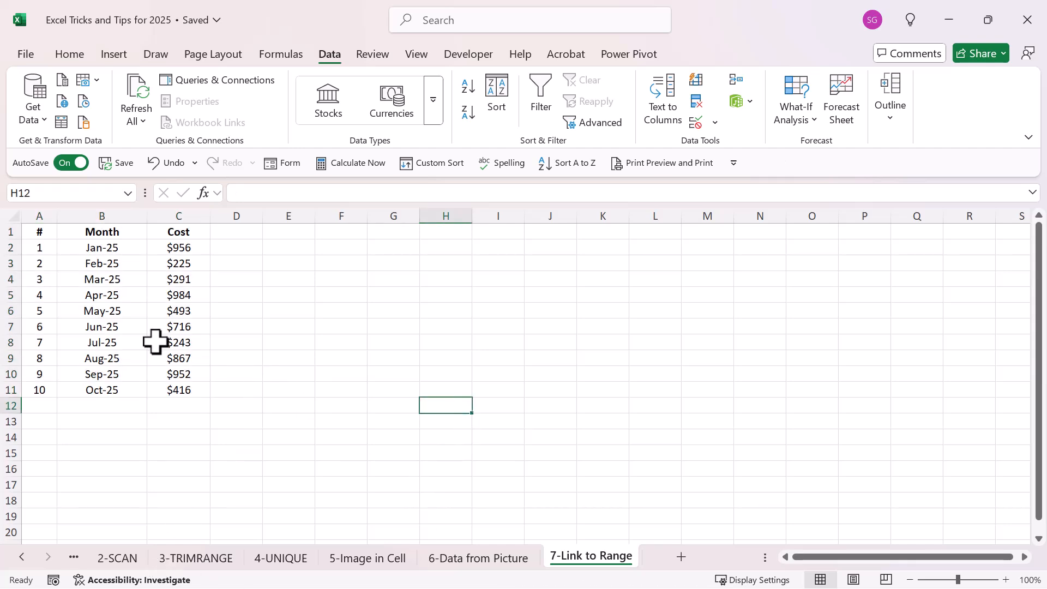
pyautogui.moveTo(45, 232); pyautogui.dragTo(185, 391)
pyautogui.moveTo(184, 391); pyautogui.dragTo(185, 392)
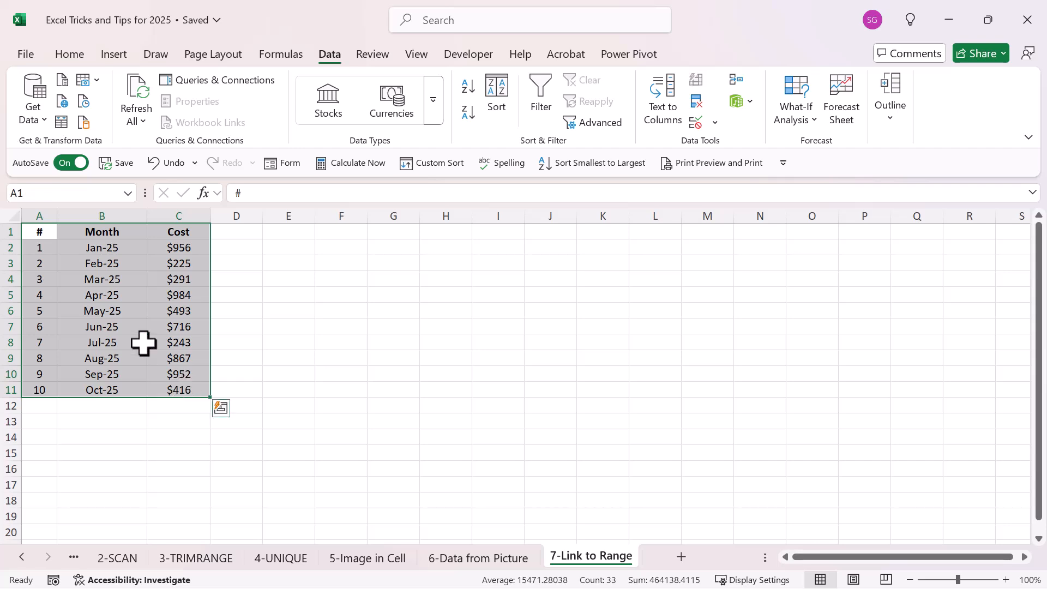
pyautogui.rightClick(129, 326)
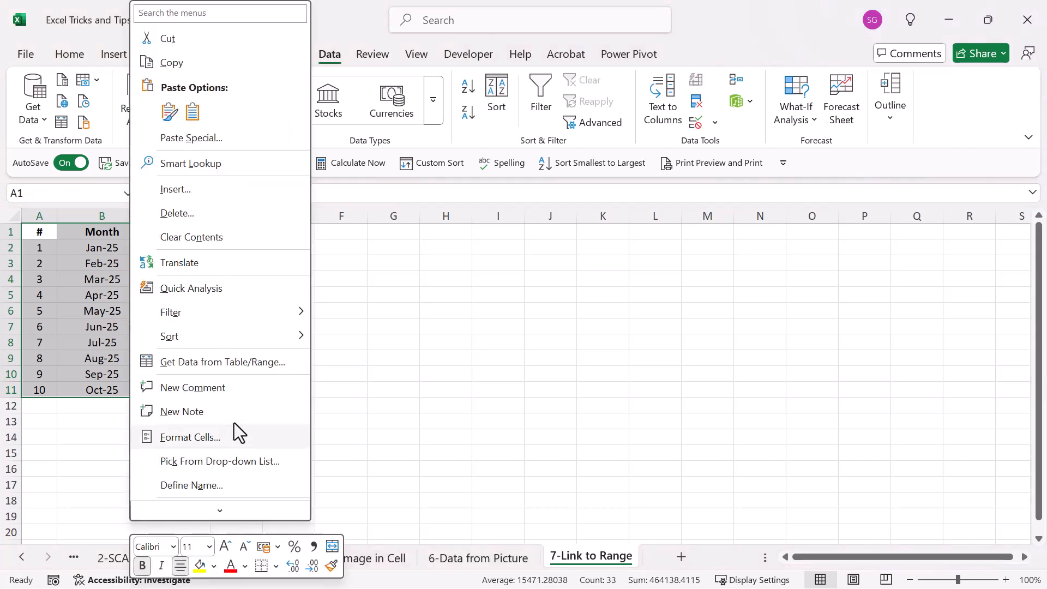
pyautogui.scroll(-3, 233, 409)
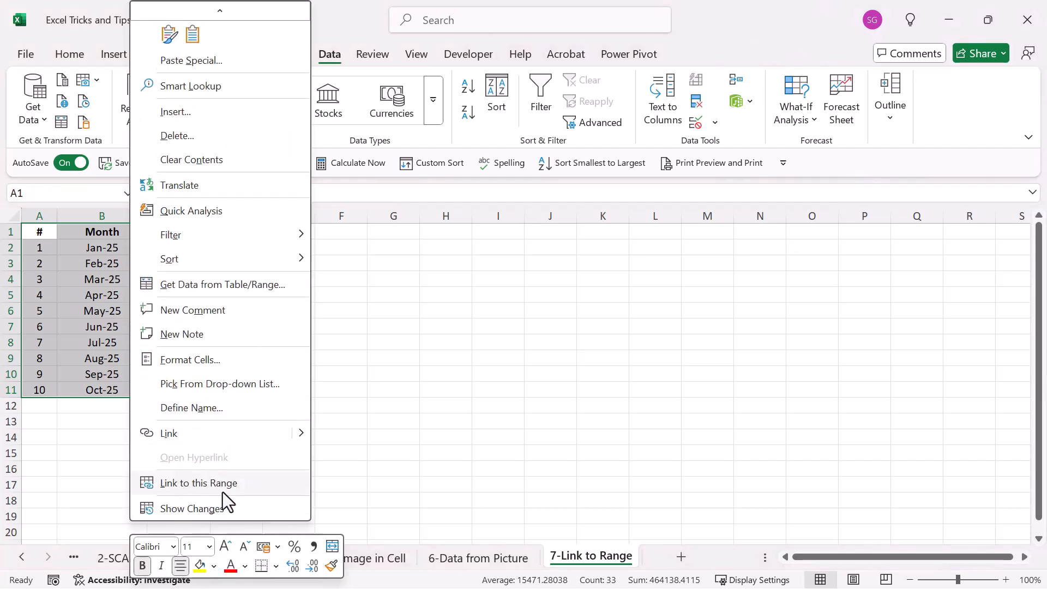
pyautogui.click(207, 486)
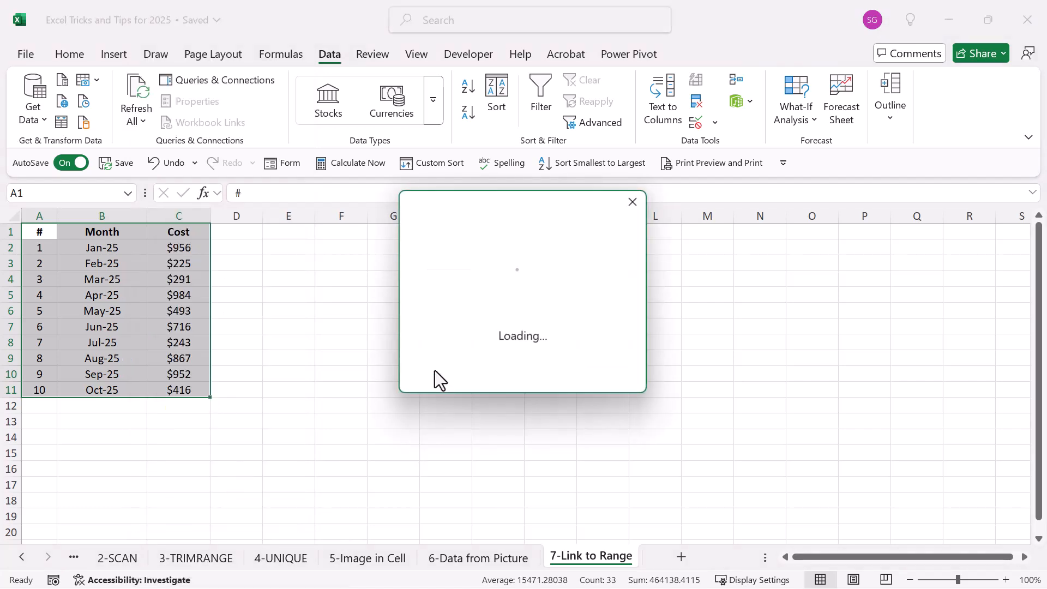